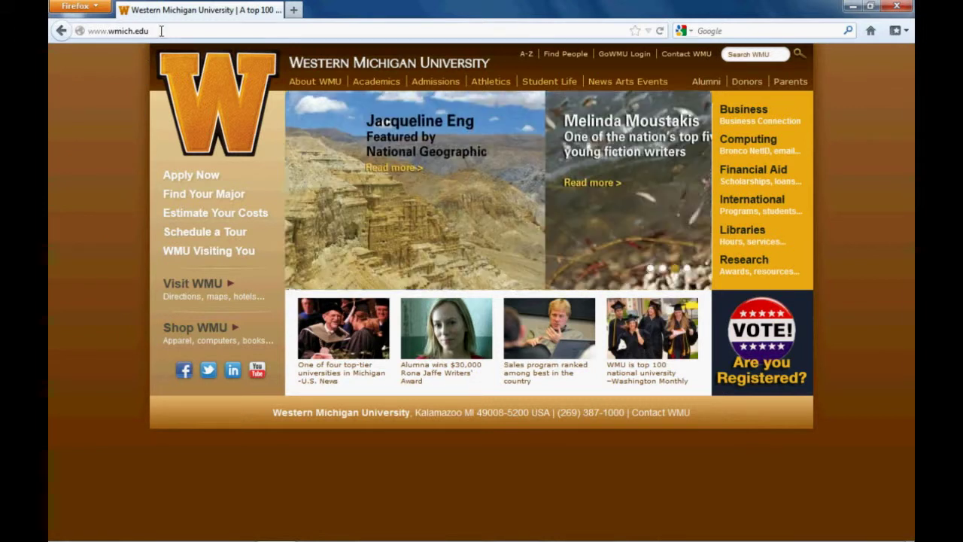
# - From WMU's Apply Now page, choose Create Account under the International applicant section
pyautogui.click(87, 33)
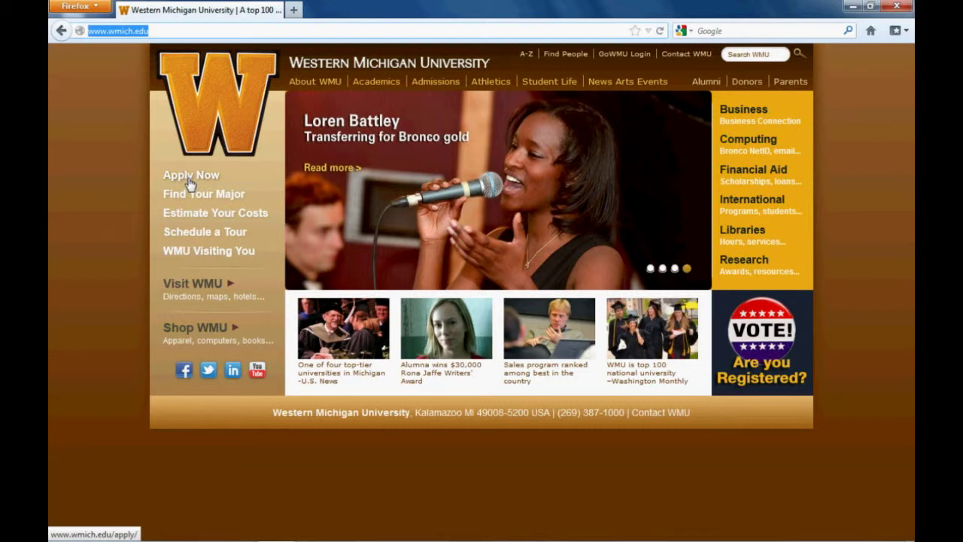
pyautogui.click(191, 176)
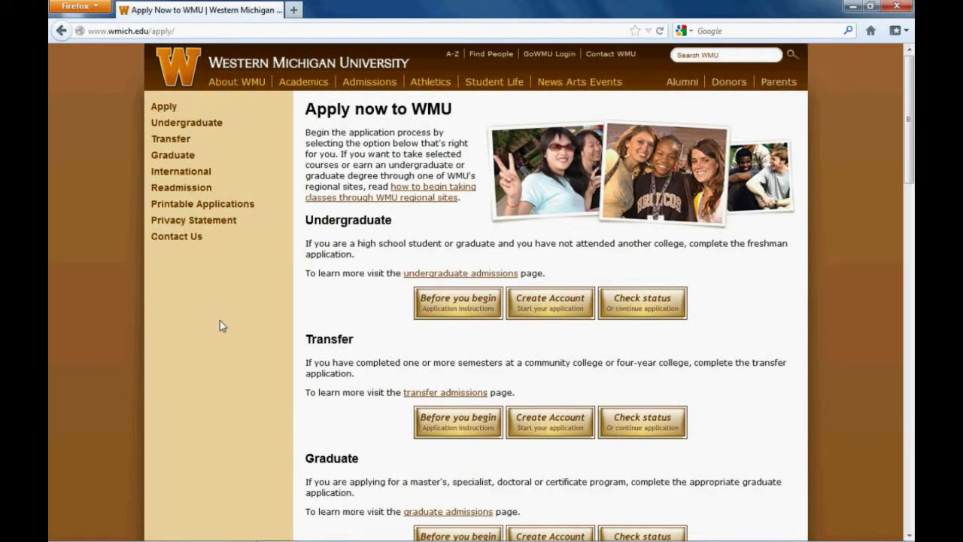
pyautogui.scroll(-5, 219, 324)
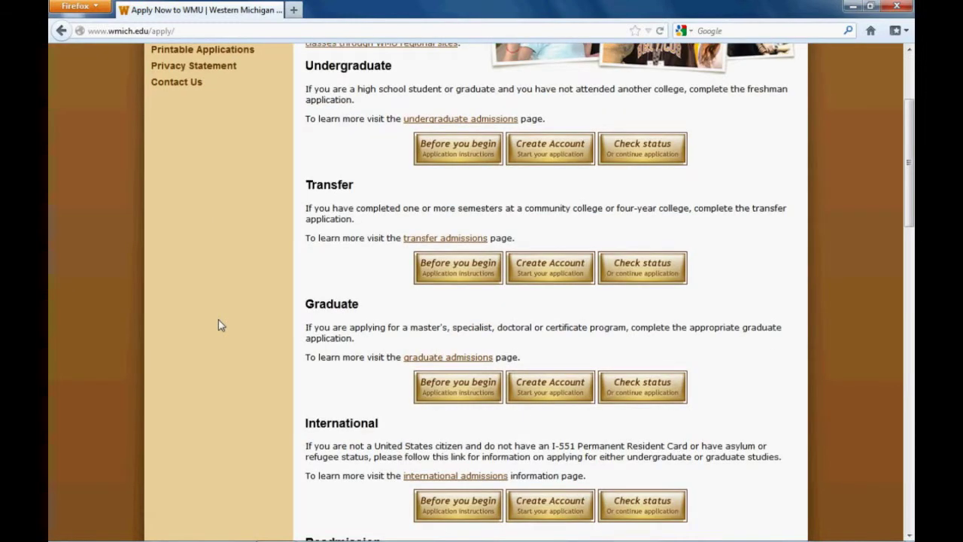
pyautogui.scroll(-2, 218, 320)
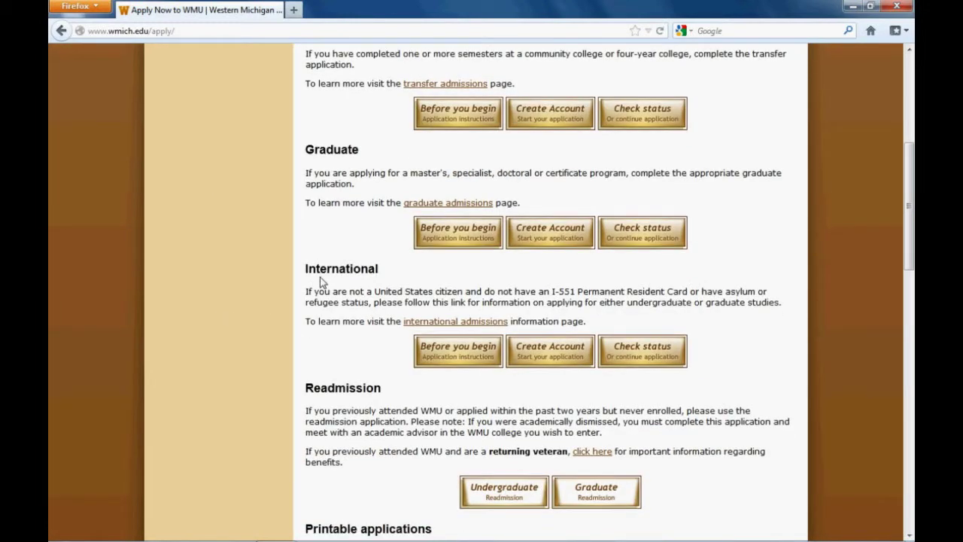
pyautogui.click(551, 359)
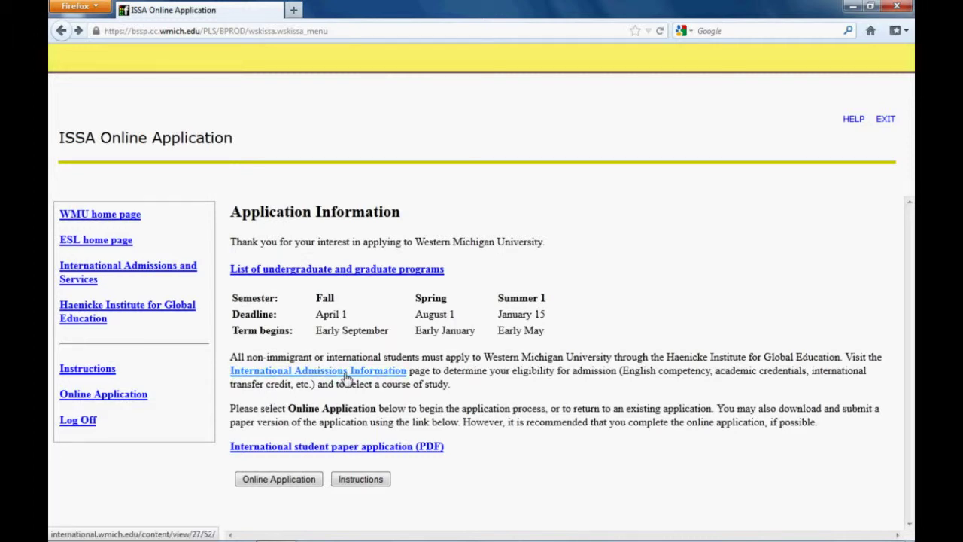
pyautogui.click(346, 370)
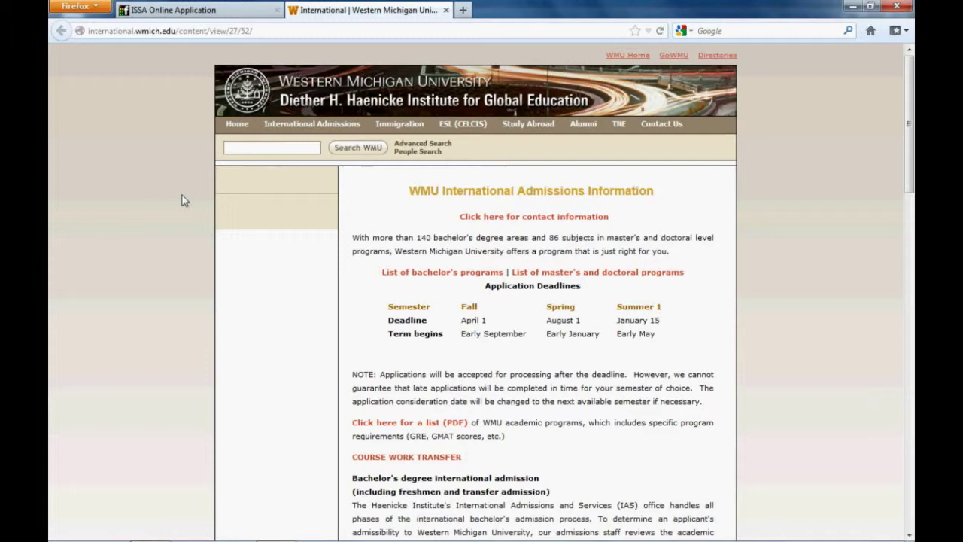
pyautogui.scroll(-10, 182, 201)
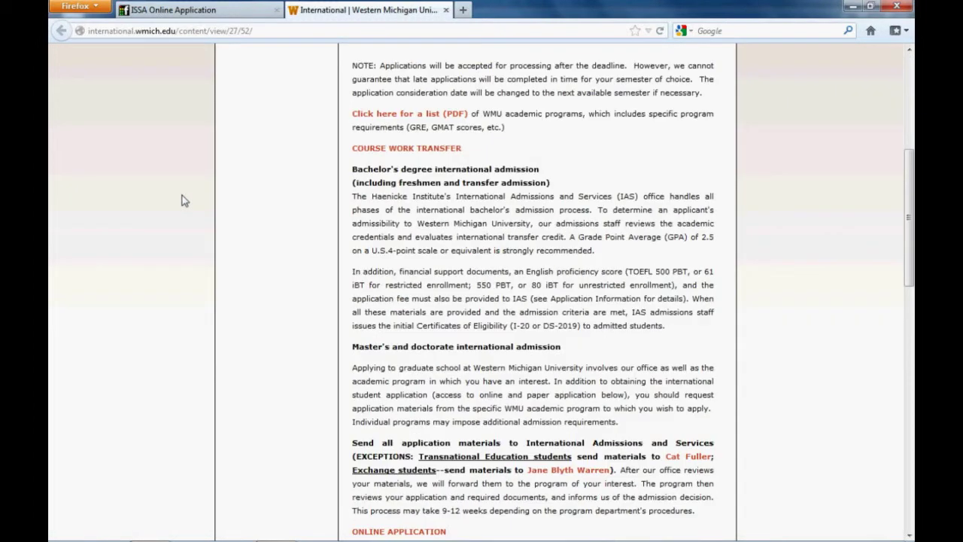
pyautogui.scroll(-2, 181, 200)
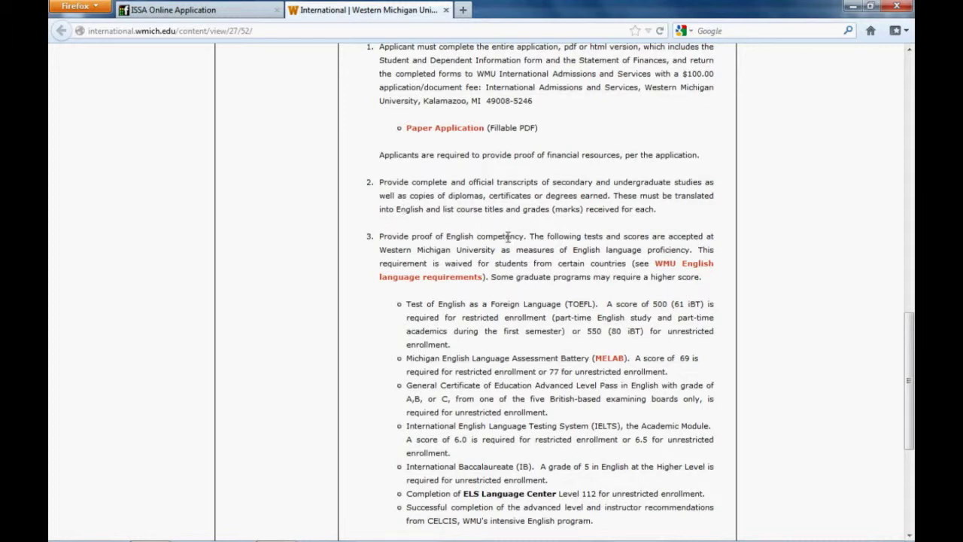
pyautogui.scroll(-6, 524, 299)
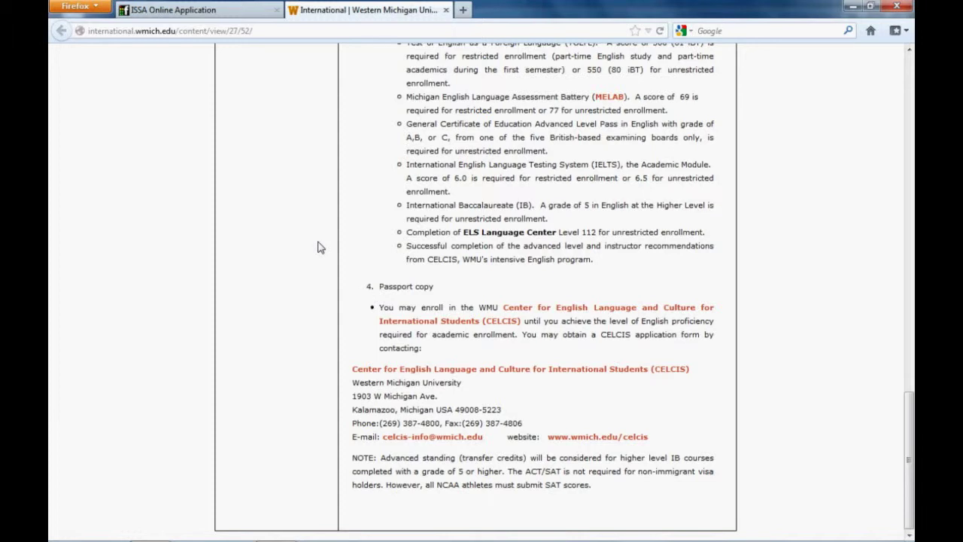
pyautogui.scroll(16, 319, 247)
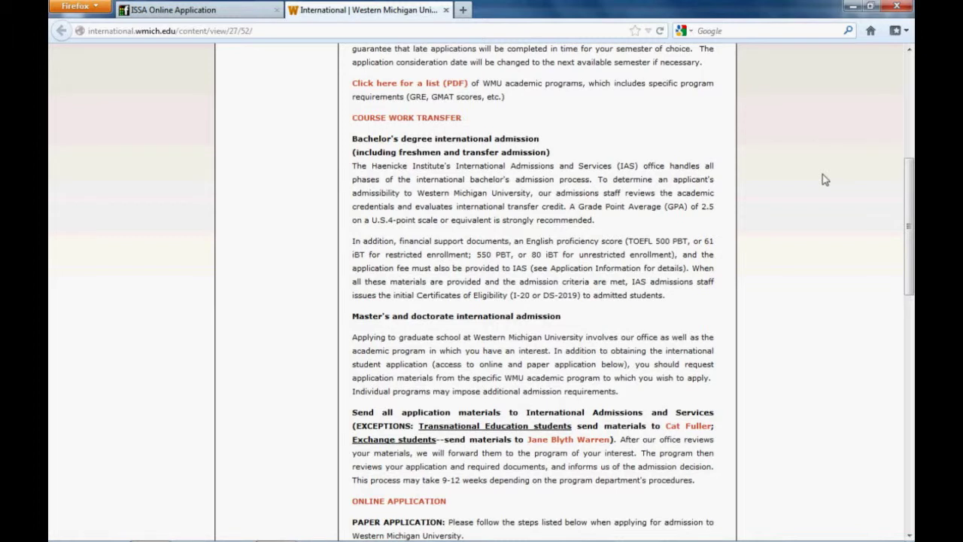
pyautogui.click(445, 10)
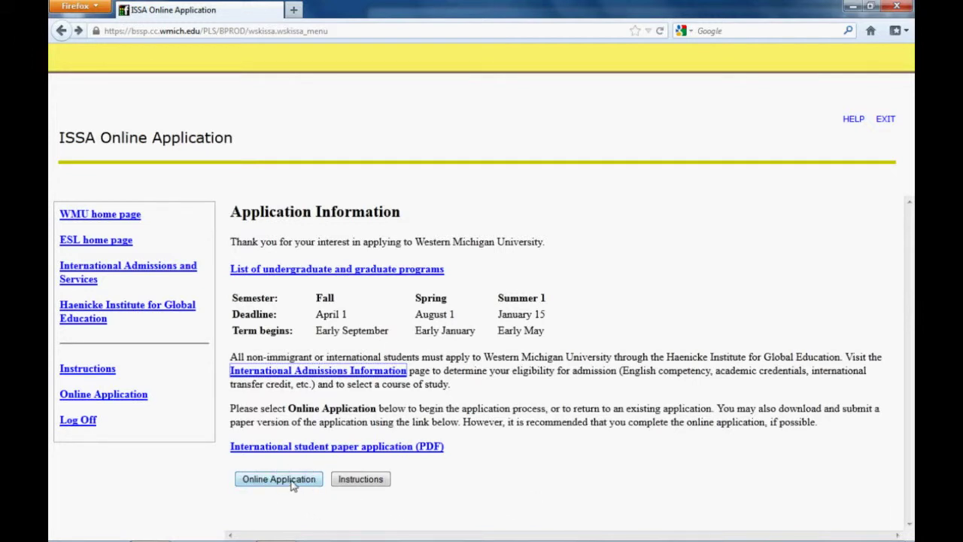
# - Register a new login ID with a verified six-digit PIN, then open the Application Form
pyautogui.click(293, 486)
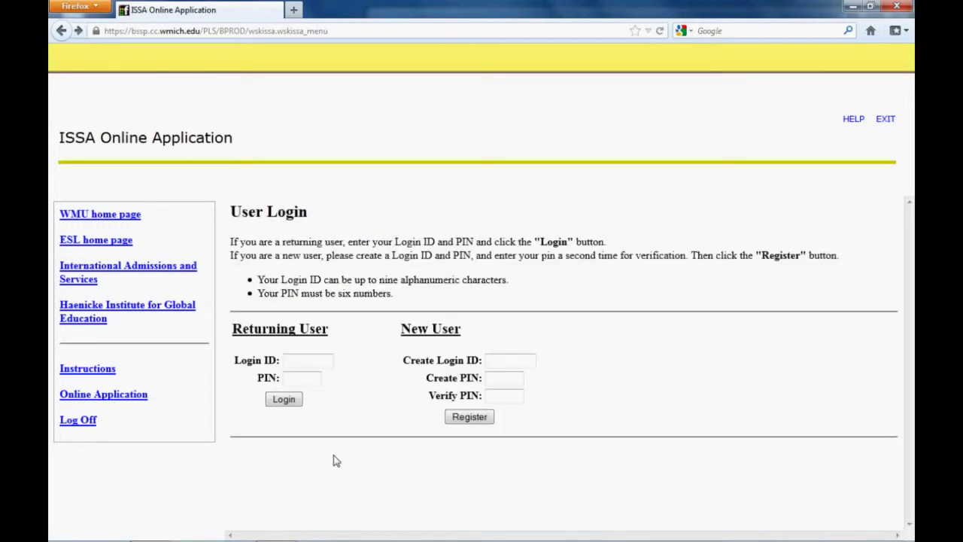
pyautogui.click(532, 366)
pyautogui.write('WMU552')
pyautogui.click(502, 378)
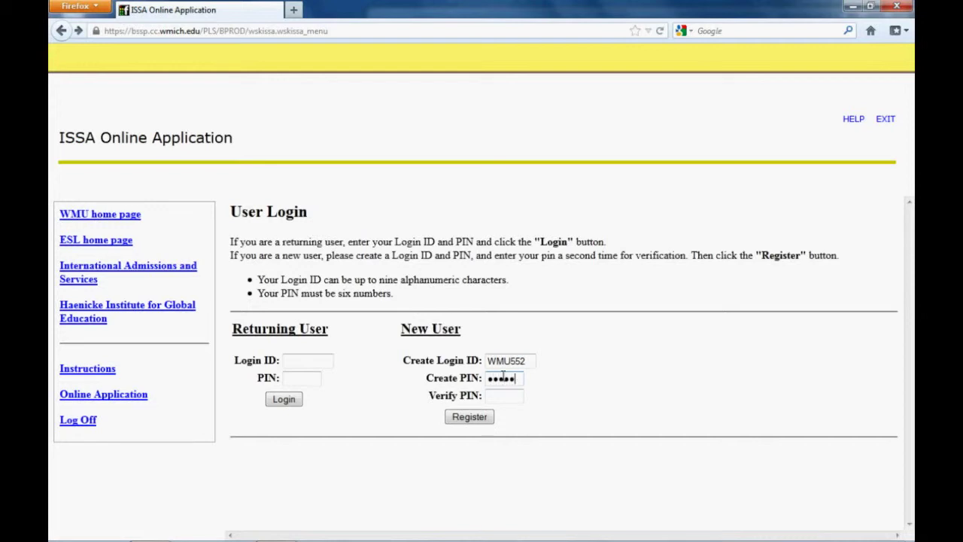
pyautogui.click(491, 398)
pyautogui.click(469, 416)
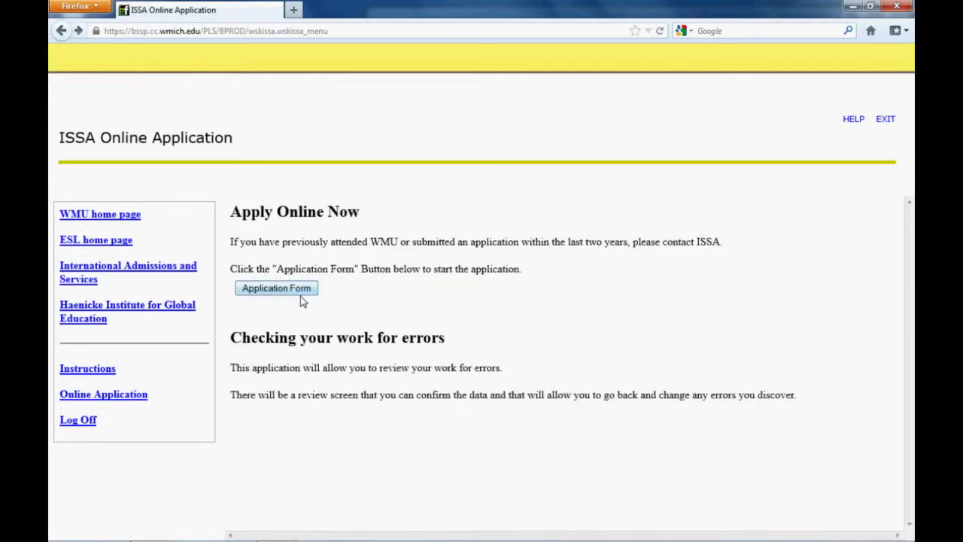
pyautogui.click(292, 293)
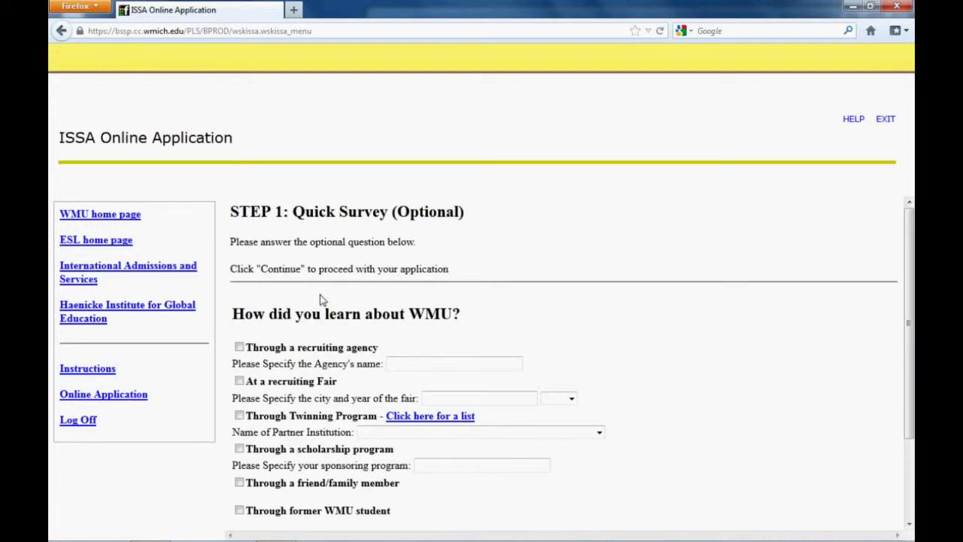
# - Answer the Quick Survey with 'Through research' and submit it
pyautogui.scroll(-3, 319, 295)
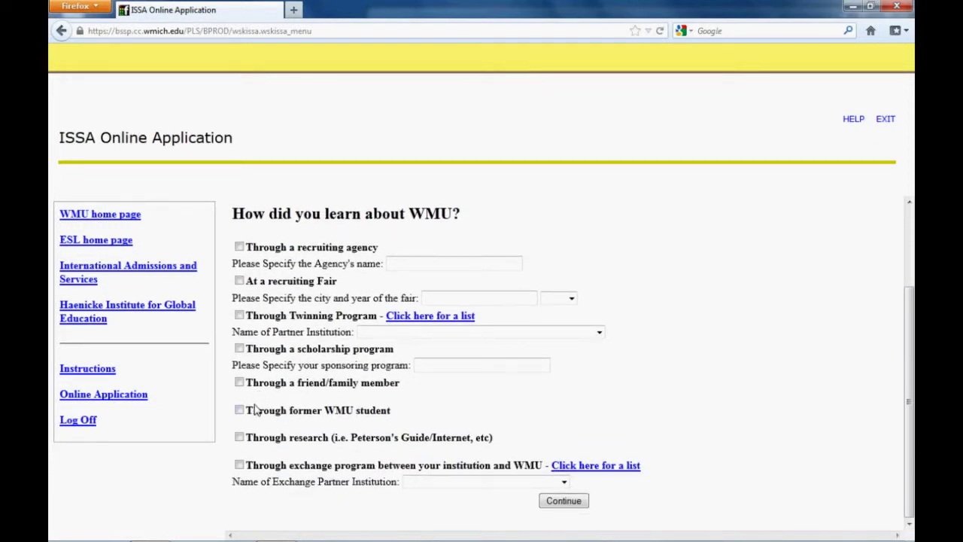
pyautogui.click(239, 437)
pyautogui.click(563, 501)
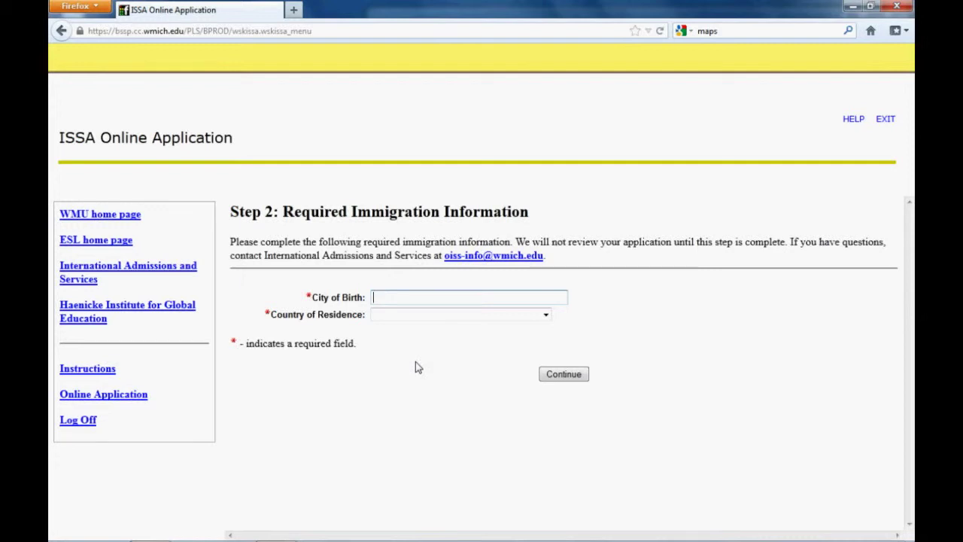
# - Enter Wexford as city of birth and IRELAND as country of residence, then continue
pyautogui.write('Wexford')
pyautogui.press('Tab')
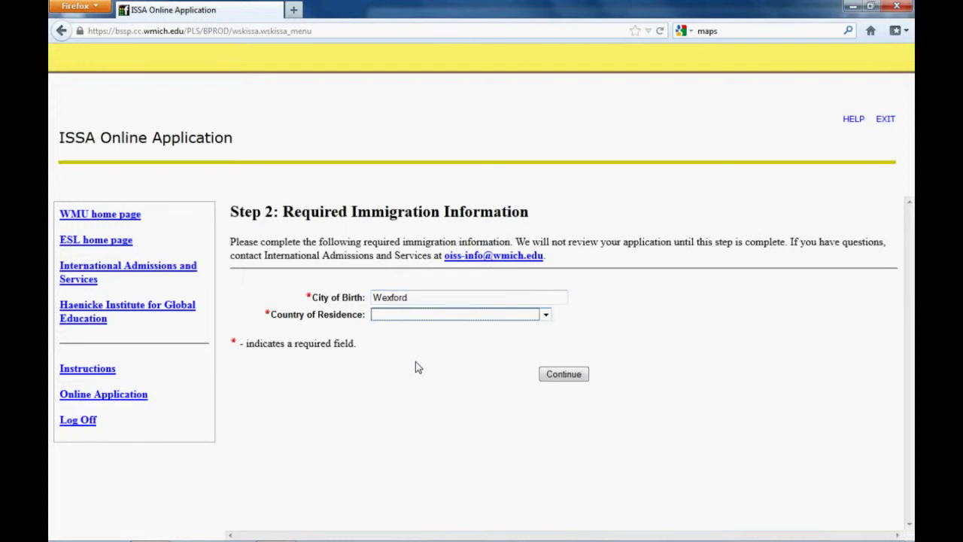
pyautogui.write('ire')
pyautogui.click(571, 382)
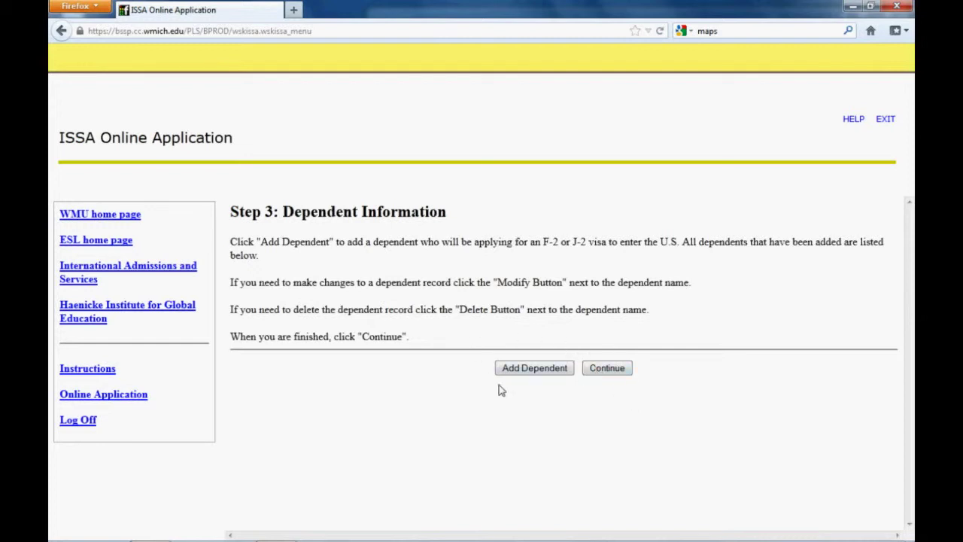
# - Add a dependent with first, middle and last names, birth date January 18 1993, gender Male
pyautogui.click(535, 368)
pyautogui.press('Tab')
pyautogui.press('Tab')
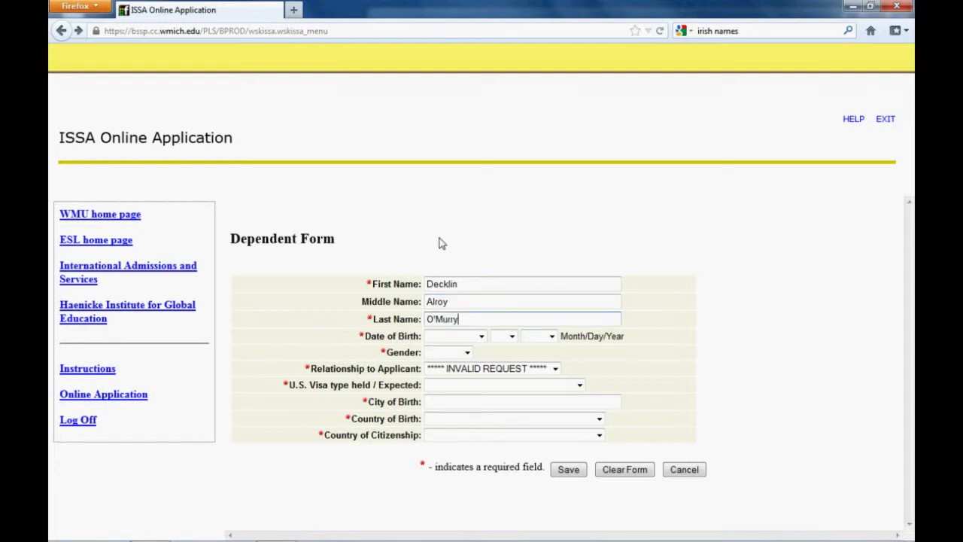
pyautogui.click(481, 336)
pyautogui.click(443, 357)
pyautogui.click(510, 336)
pyautogui.click(500, 311)
pyautogui.click(534, 336)
pyautogui.click(533, 322)
pyautogui.click(466, 352)
pyautogui.click(440, 372)
# - Set relationship Child, visa F2 Dependent of Student, birthplace Wexford, IRELAND, citizenship IRELAND, and save
pyautogui.click(554, 368)
pyautogui.click(452, 392)
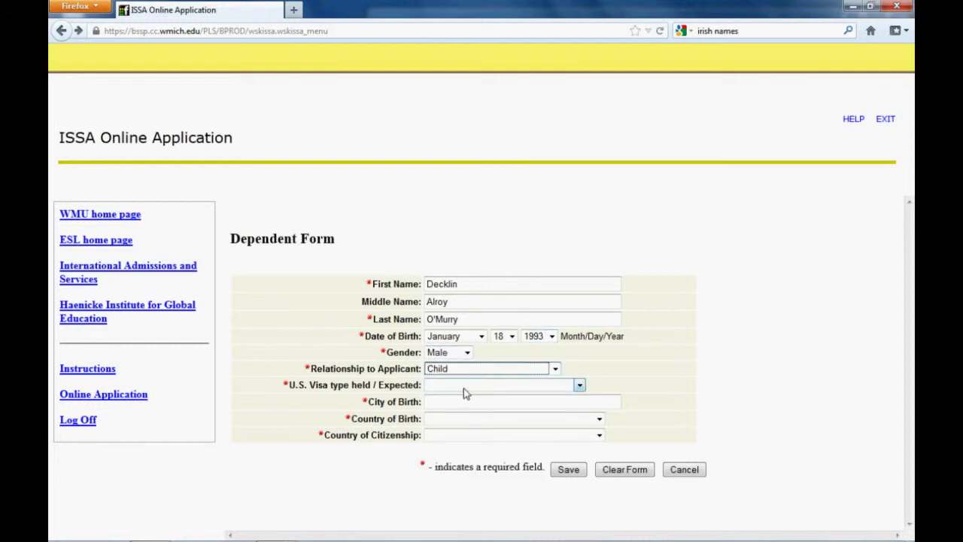
pyautogui.click(437, 388)
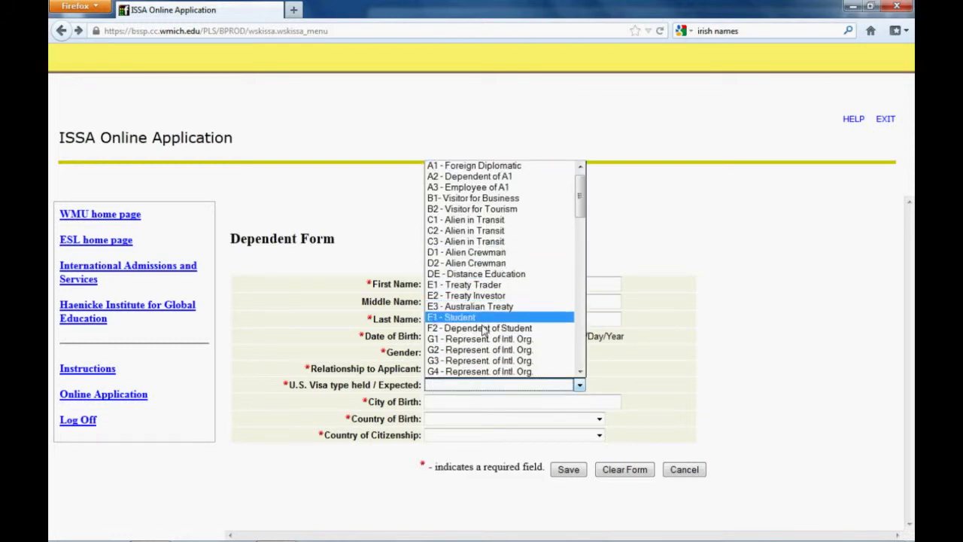
pyautogui.click(481, 328)
pyautogui.click(484, 402)
pyautogui.write('Wexford')
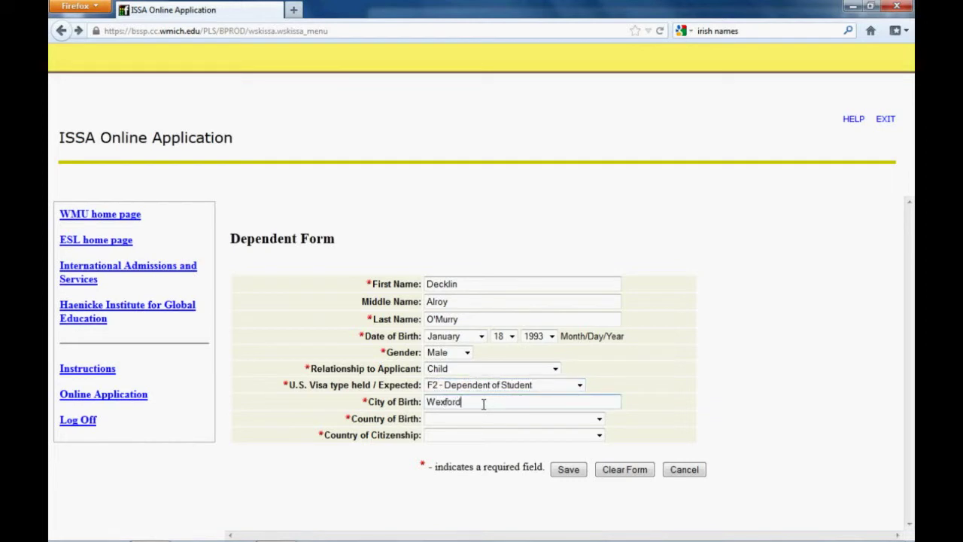
pyautogui.press('Tab')
pyautogui.write('ire')
pyautogui.press('Tab')
pyautogui.write('ire')
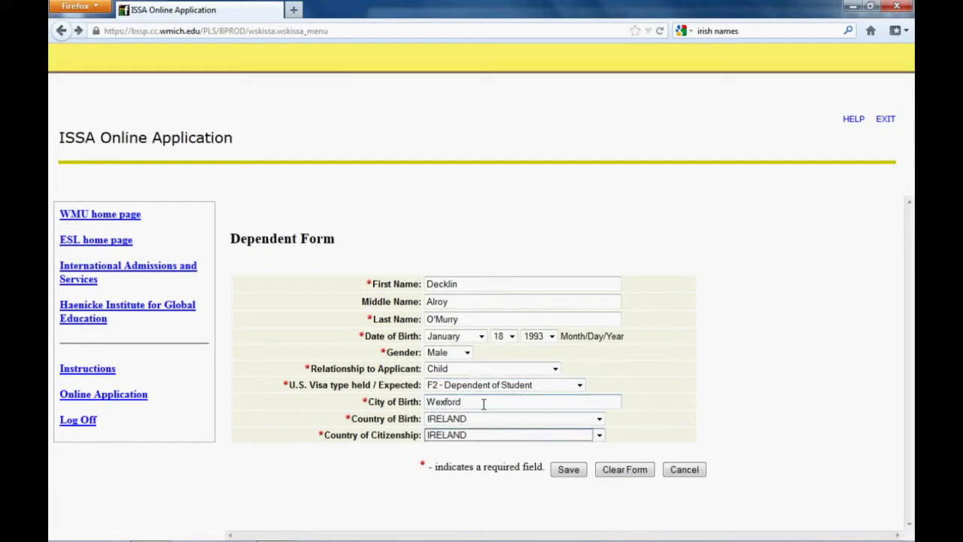
pyautogui.click(571, 470)
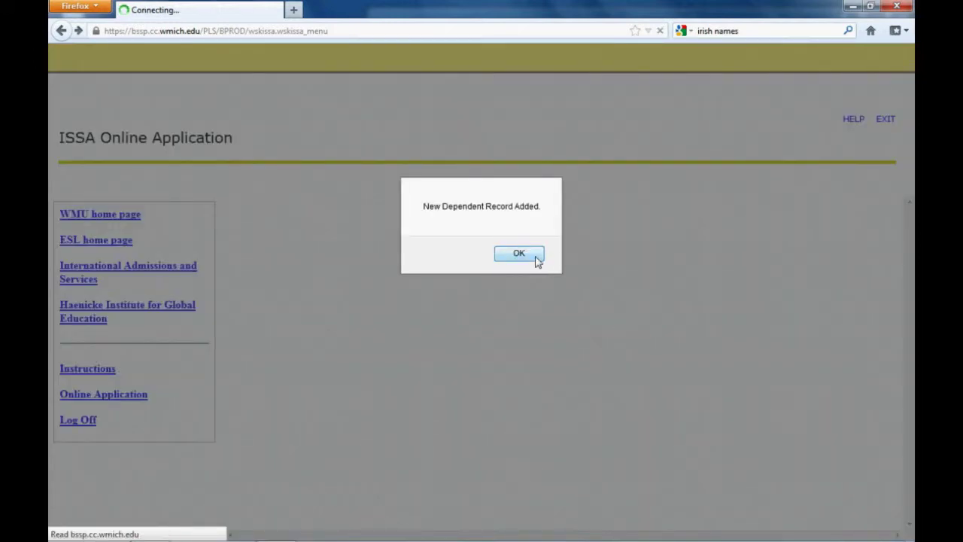
pyautogui.click(519, 253)
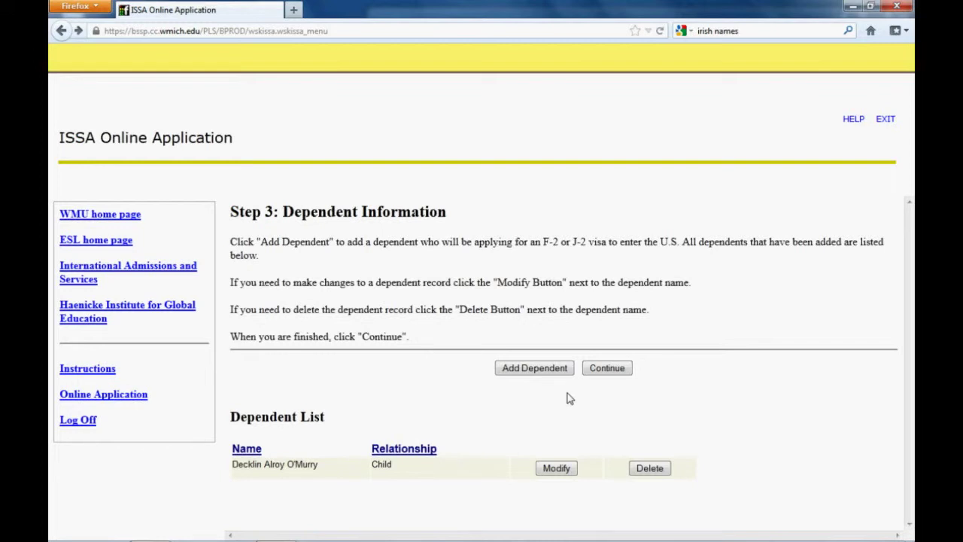
# - Review the entered international data and confirm it to continue to application types
pyautogui.click(608, 368)
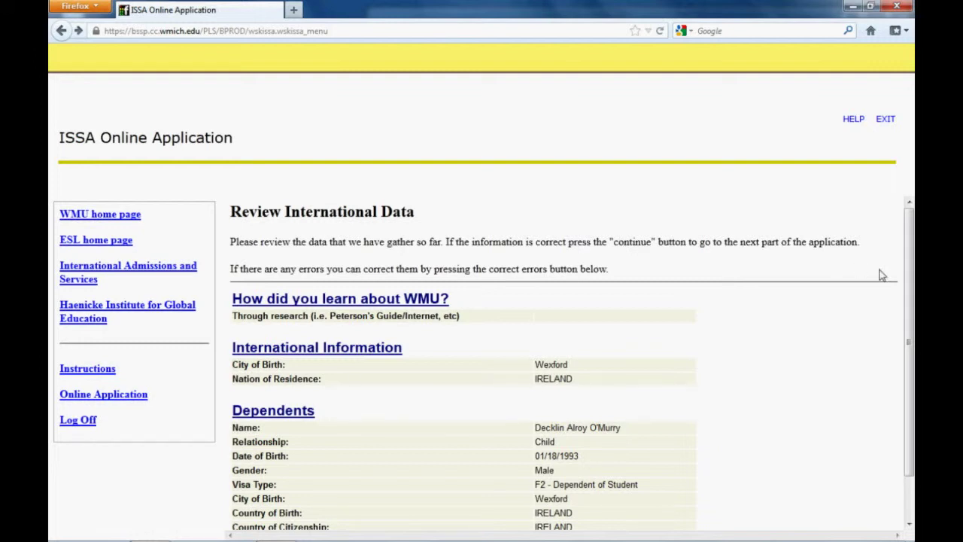
pyautogui.moveTo(907, 278); pyautogui.dragTo(910, 301)
pyautogui.moveTo(910, 308); pyautogui.dragTo(910, 322)
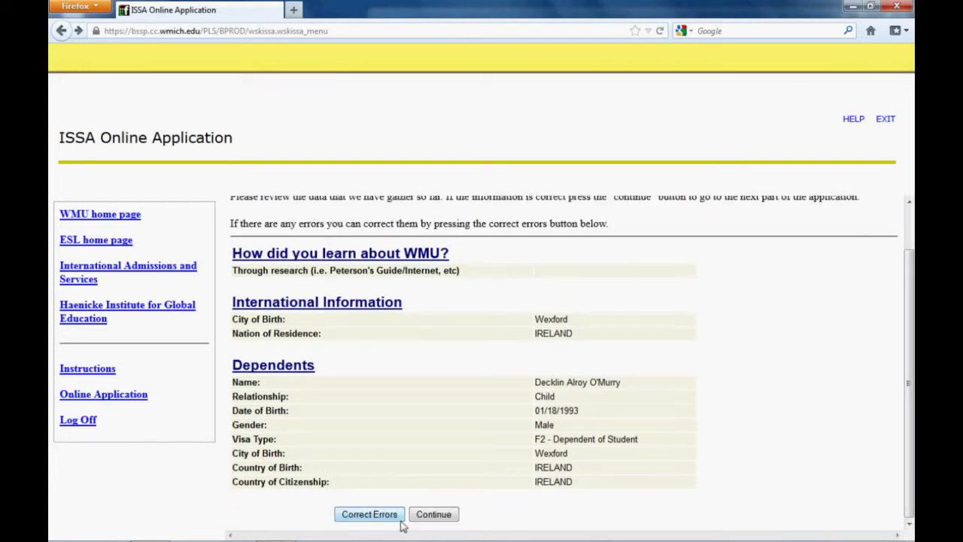
pyautogui.click(442, 515)
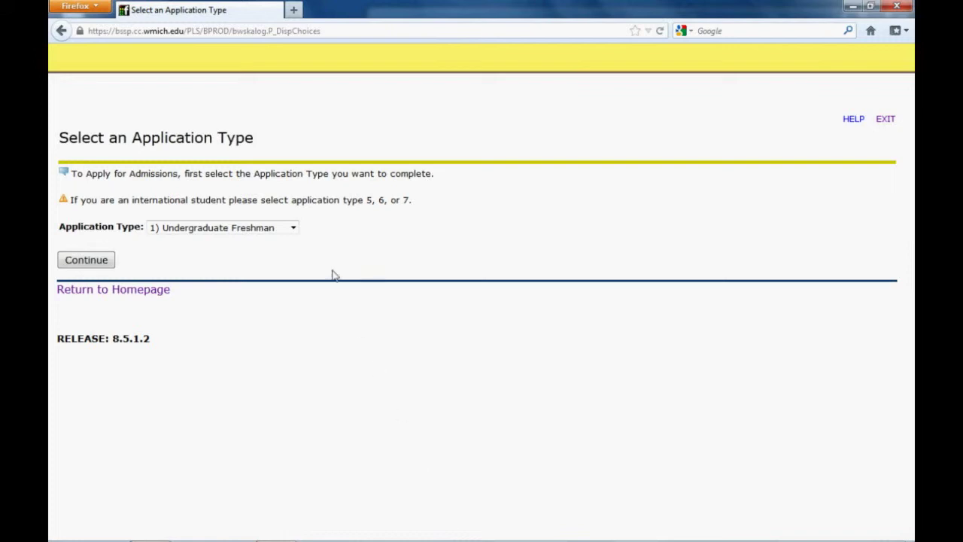
# - Choose International Masters/Spec as the application type and continue
pyautogui.click(293, 227)
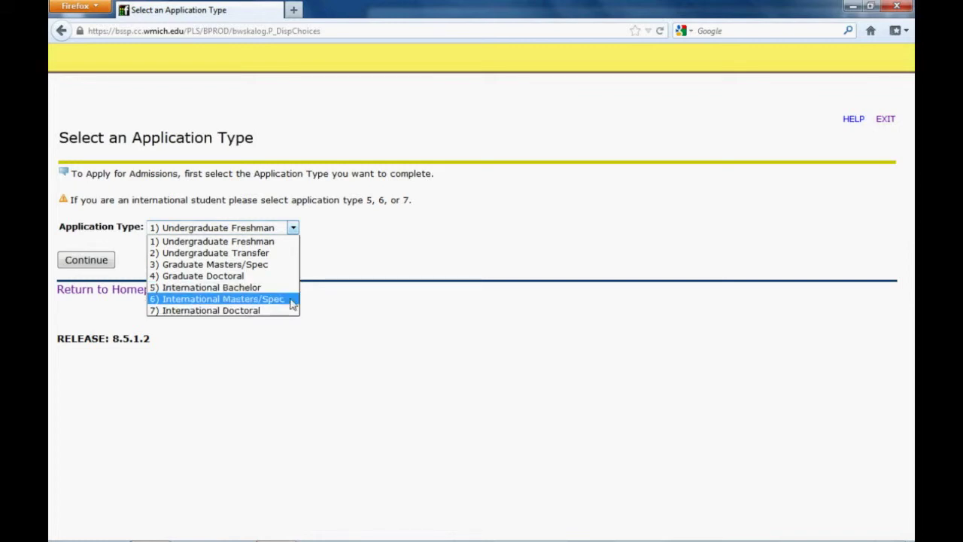
pyautogui.click(293, 299)
pyautogui.click(105, 260)
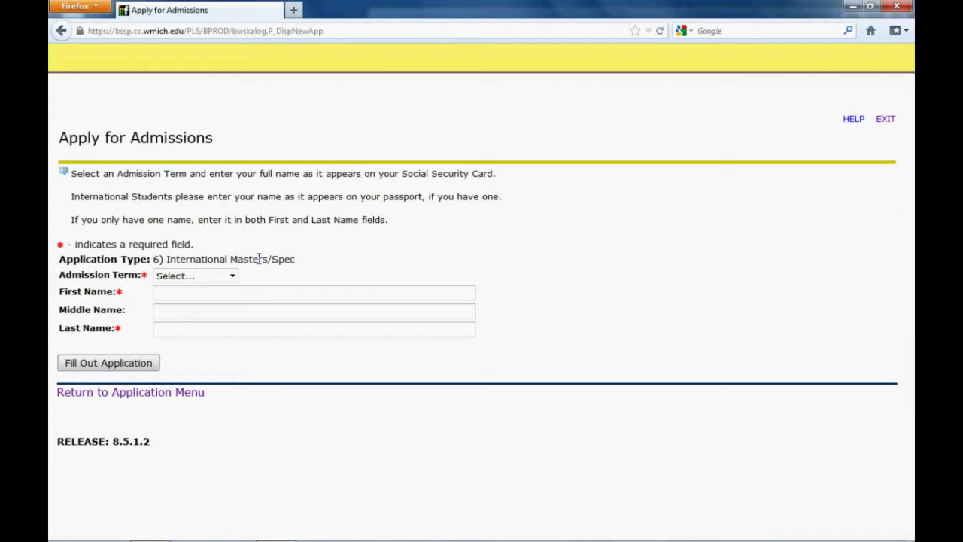
# - Select Fall 2013 as admission term and enter the applicant's first, middle and last names
pyautogui.click(231, 276)
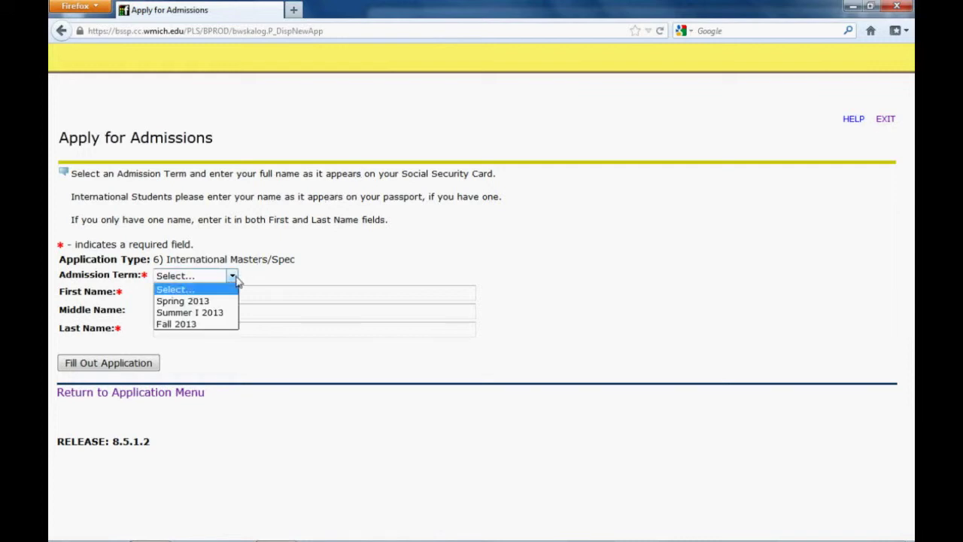
pyautogui.click(192, 324)
pyautogui.click(198, 292)
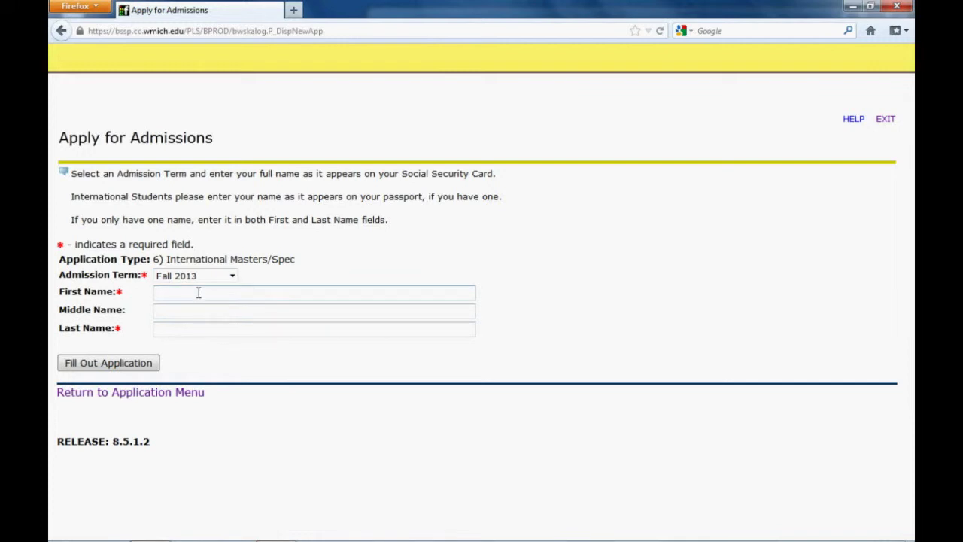
pyautogui.press('Tab')
pyautogui.press('Tab')
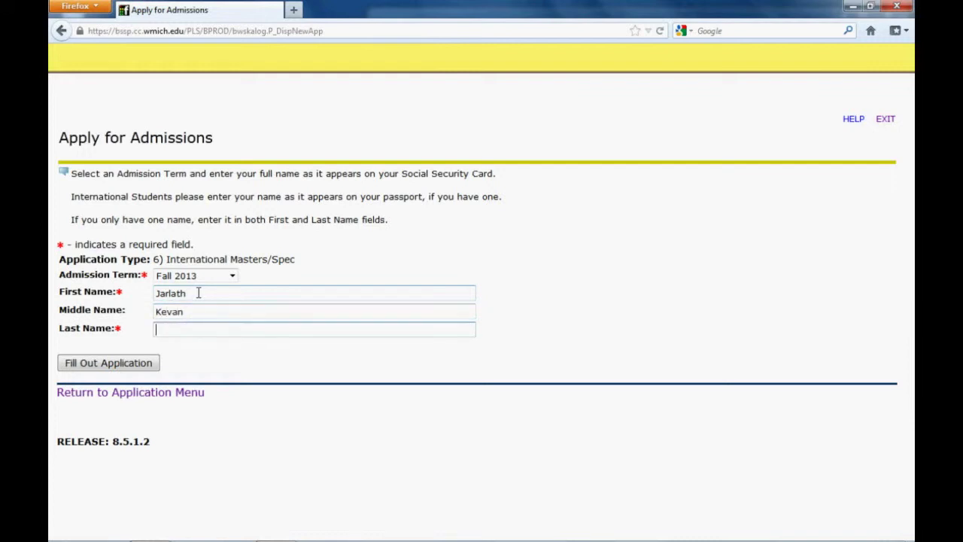
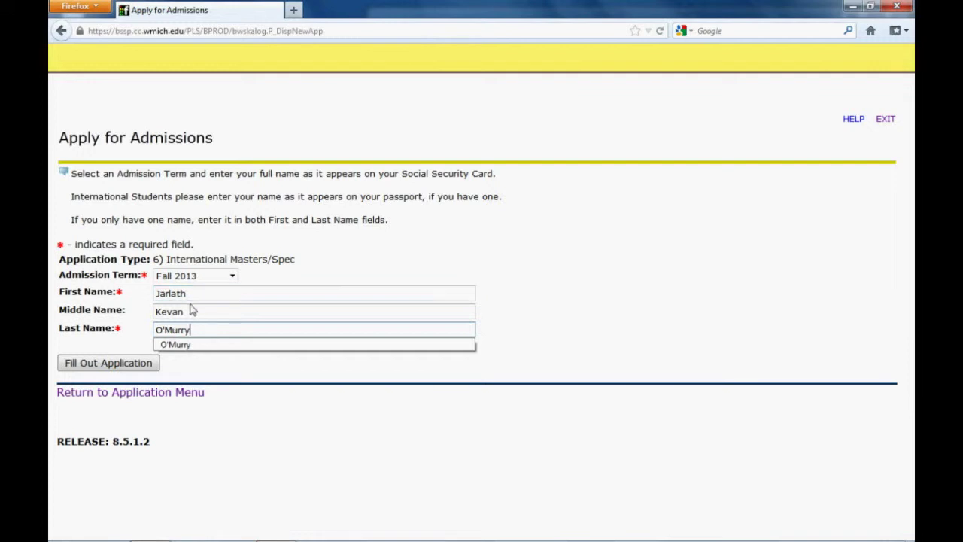
pyautogui.press('Tab')
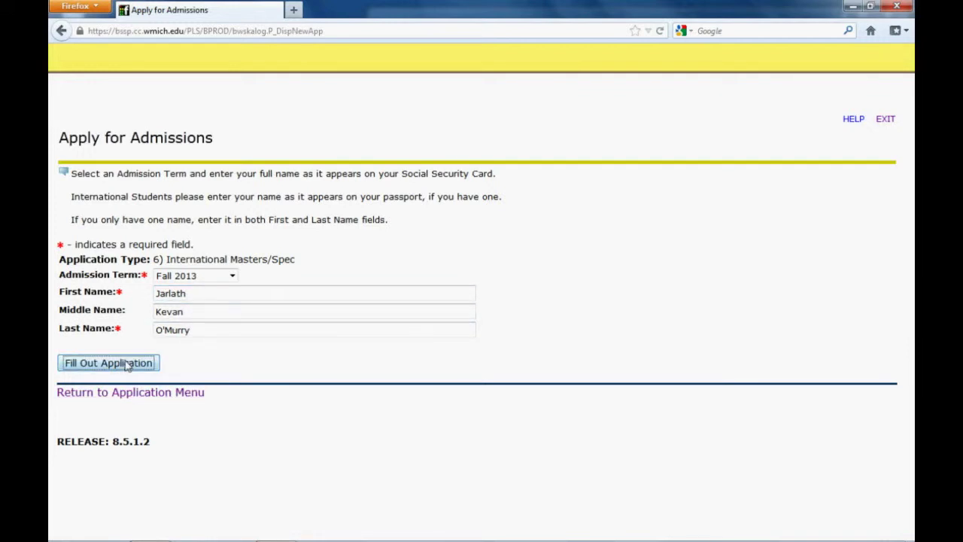
# - Create the application, open the Name item, and answer No to both previous WMU questions
pyautogui.click(128, 363)
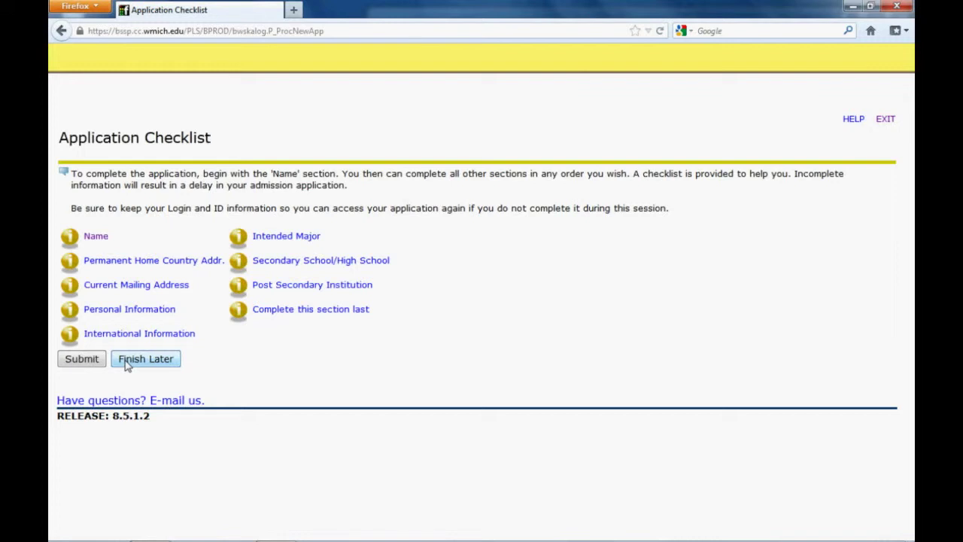
pyautogui.click(96, 237)
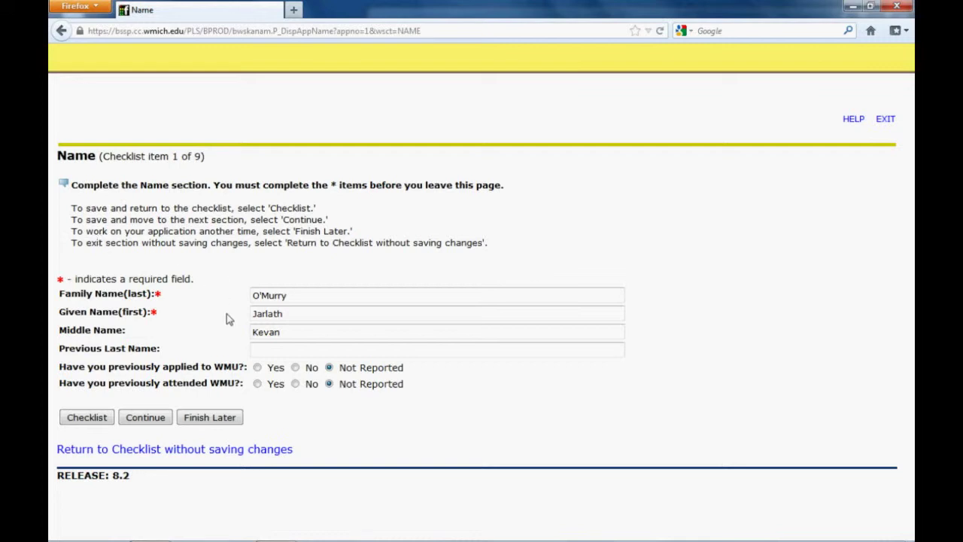
pyautogui.click(295, 367)
pyautogui.click(294, 383)
# - Enter the street address lines, city Wexford, nation IRELAND and the international phone number, then save
pyautogui.click(154, 427)
pyautogui.click(421, 315)
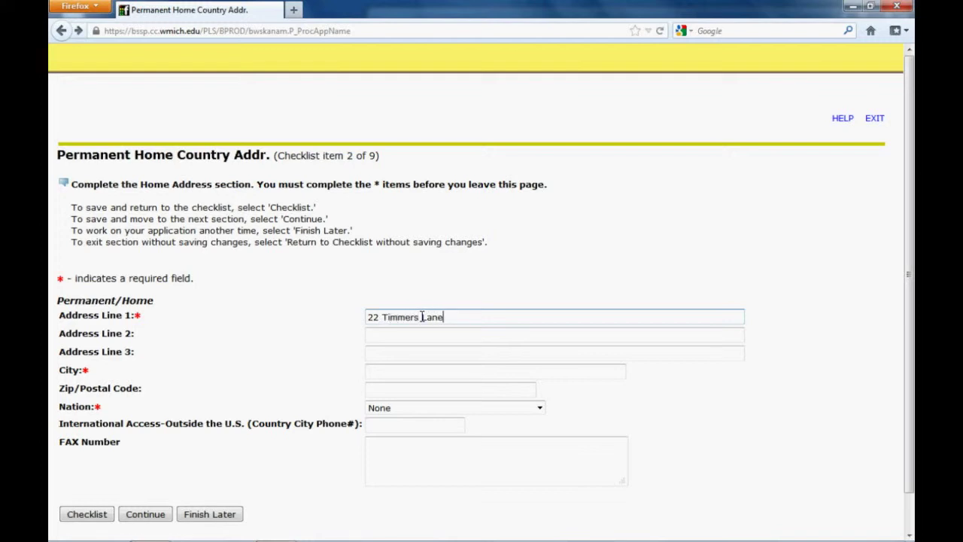
pyautogui.press('Tab')
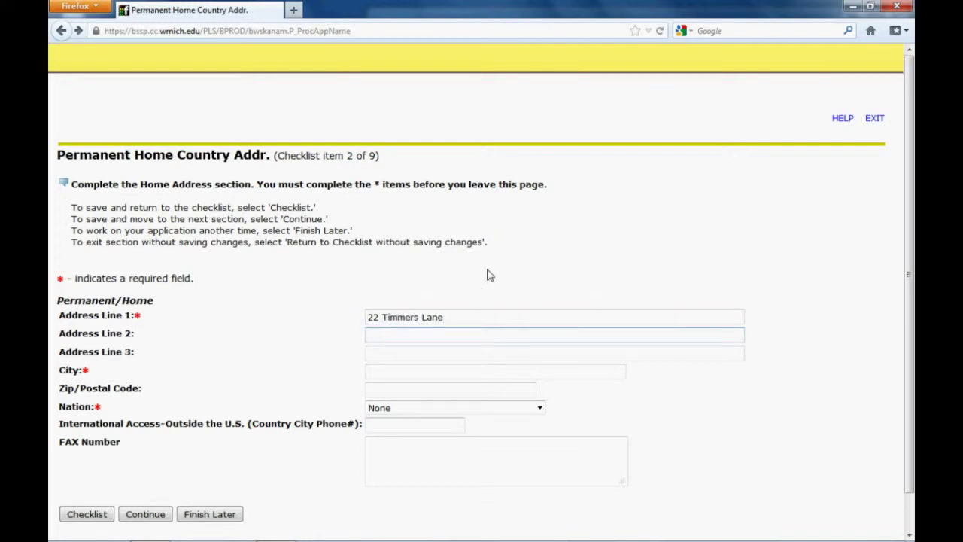
pyautogui.write('Co. Wexford')
pyautogui.press('Tab')
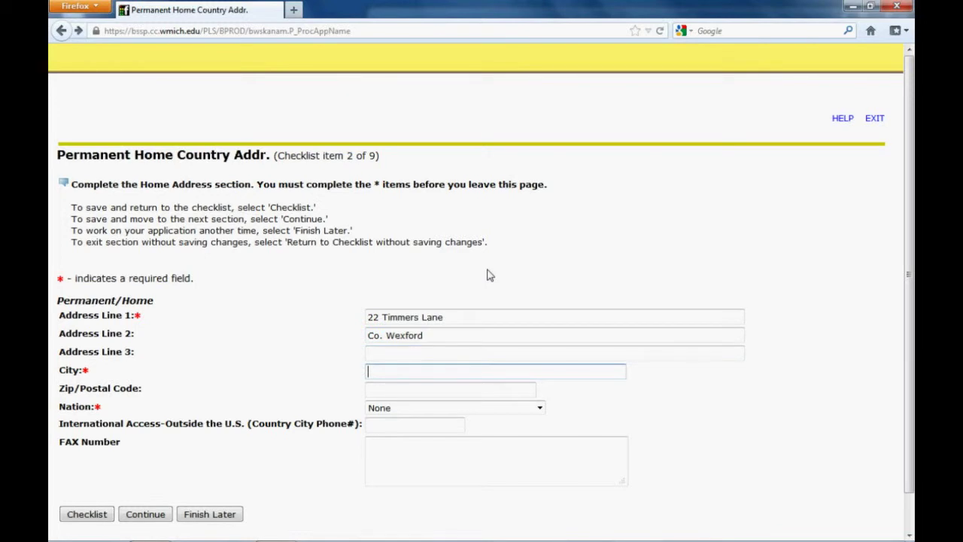
pyautogui.write('Wexford')
pyautogui.press('Tab')
pyautogui.press('Tab')
pyautogui.write('ire')
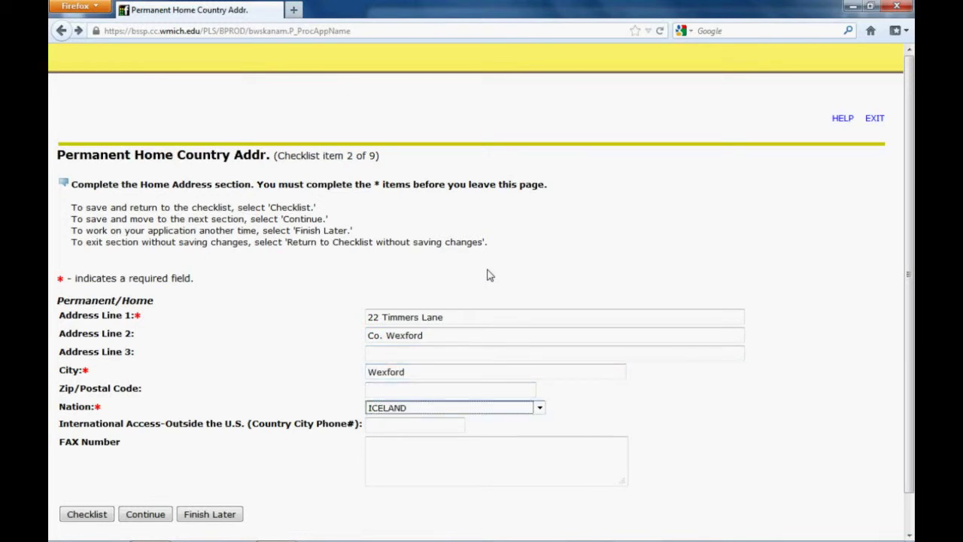
pyautogui.press('Tab')
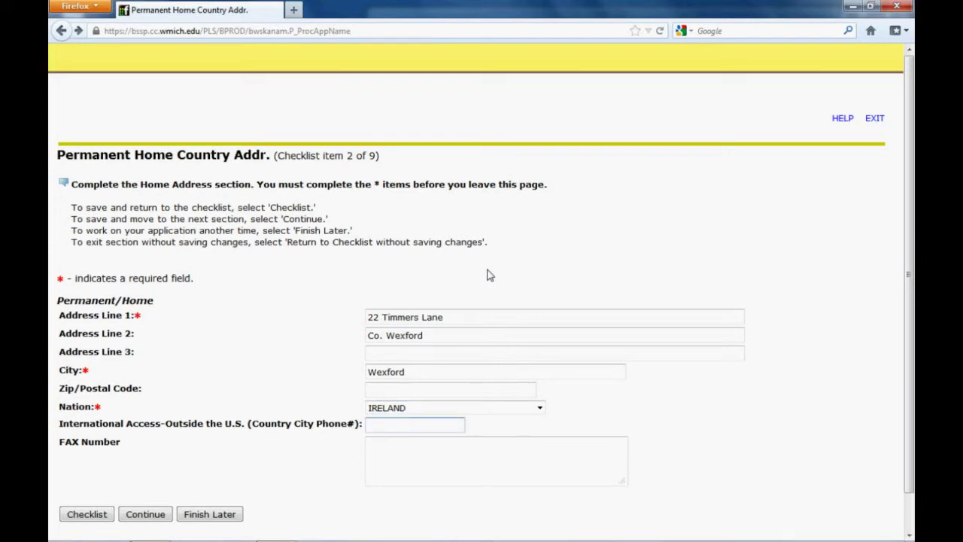
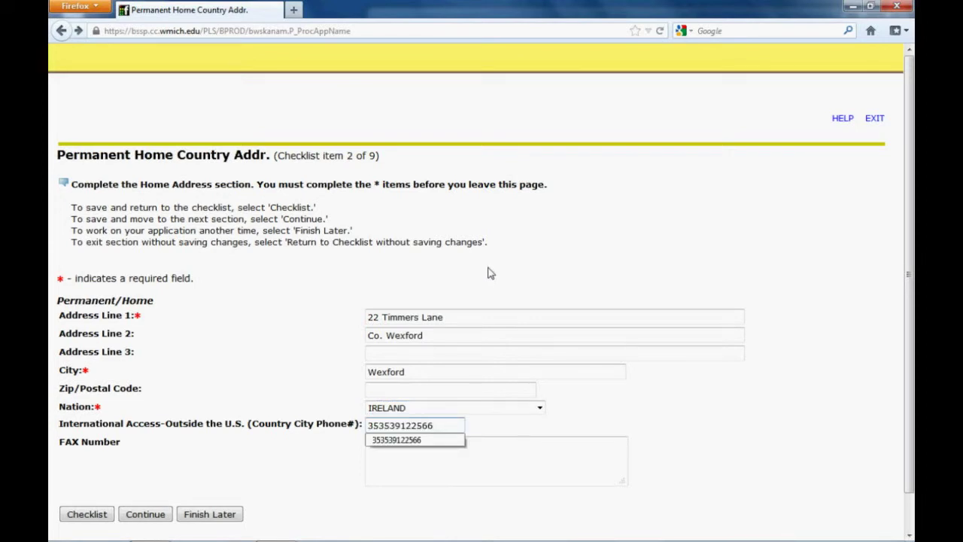
pyautogui.press('Tab')
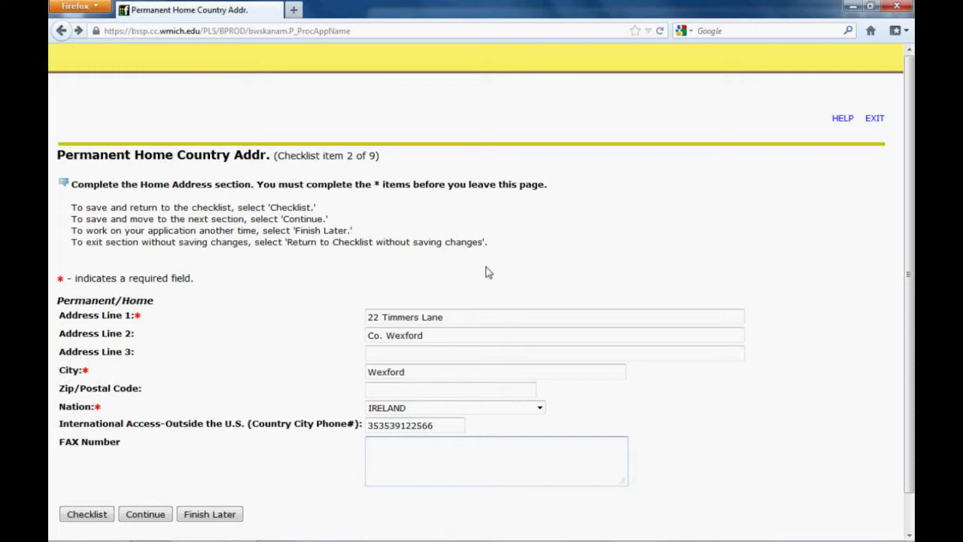
pyautogui.click(156, 518)
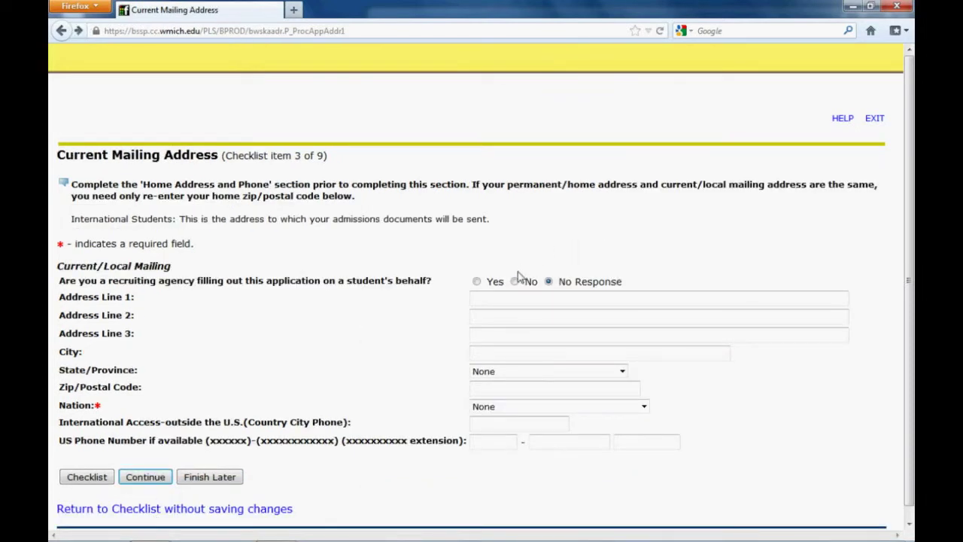
# - Answer No to the recruiting agency question, set the mailing nation to IRELAND, and save
pyautogui.click(515, 282)
pyautogui.click(513, 408)
pyautogui.write('ire')
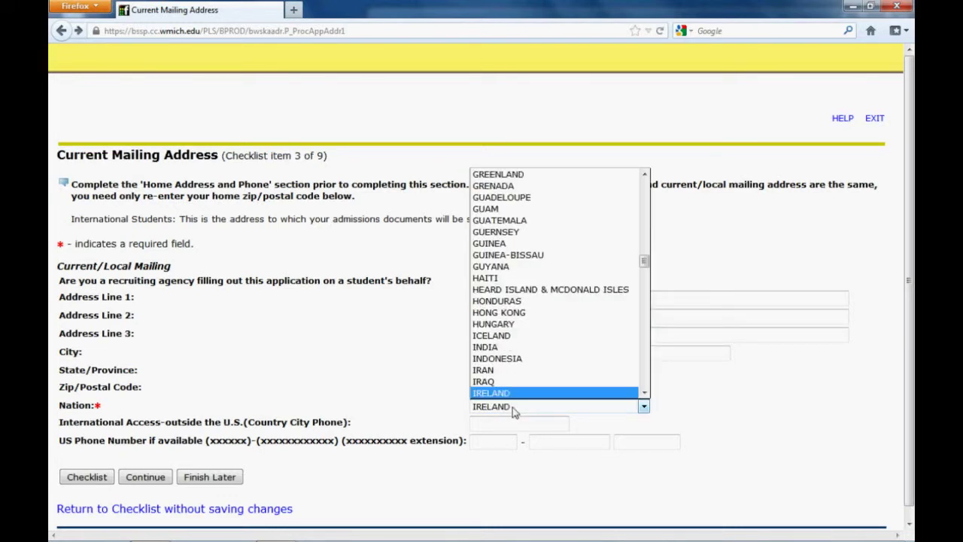
pyautogui.press('Tab')
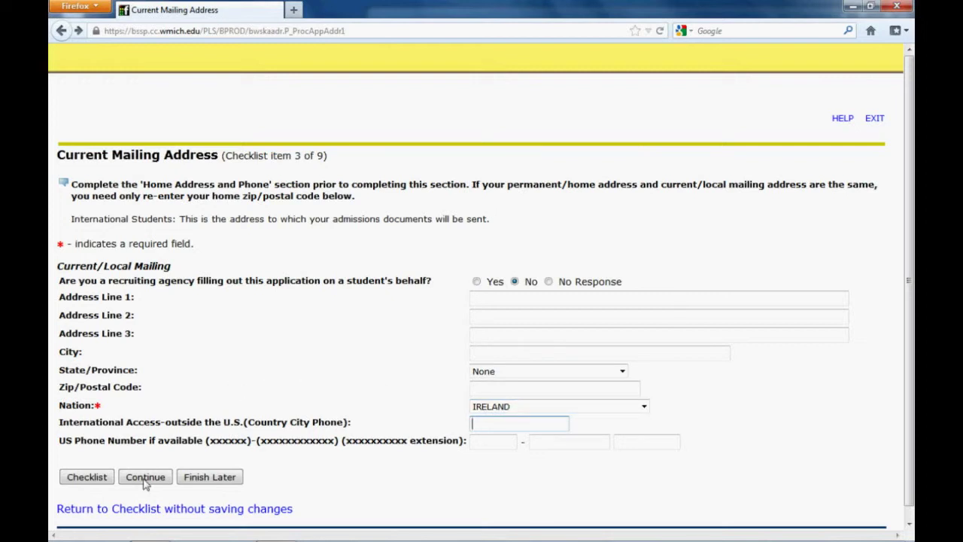
pyautogui.click(167, 479)
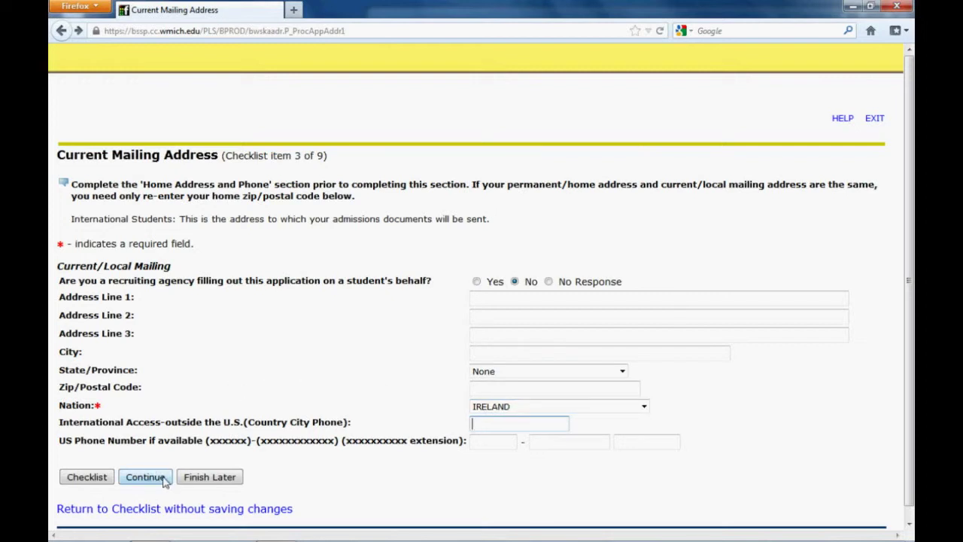
pyautogui.click(357, 298)
pyautogui.click(312, 346)
pyautogui.click(423, 298)
pyautogui.click(399, 324)
pyautogui.click(514, 298)
pyautogui.write('1987')
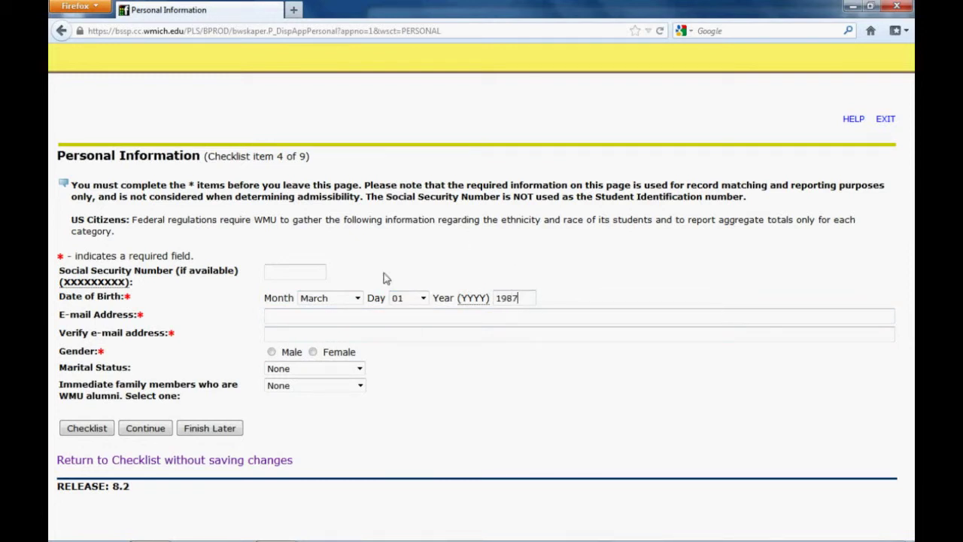
pyautogui.click(279, 316)
pyautogui.press('Tab')
# - Select Male, Married and Father as alumnus family member, then save Personal Information
pyautogui.click(271, 351)
pyautogui.click(293, 369)
pyautogui.click(309, 413)
pyautogui.click(360, 386)
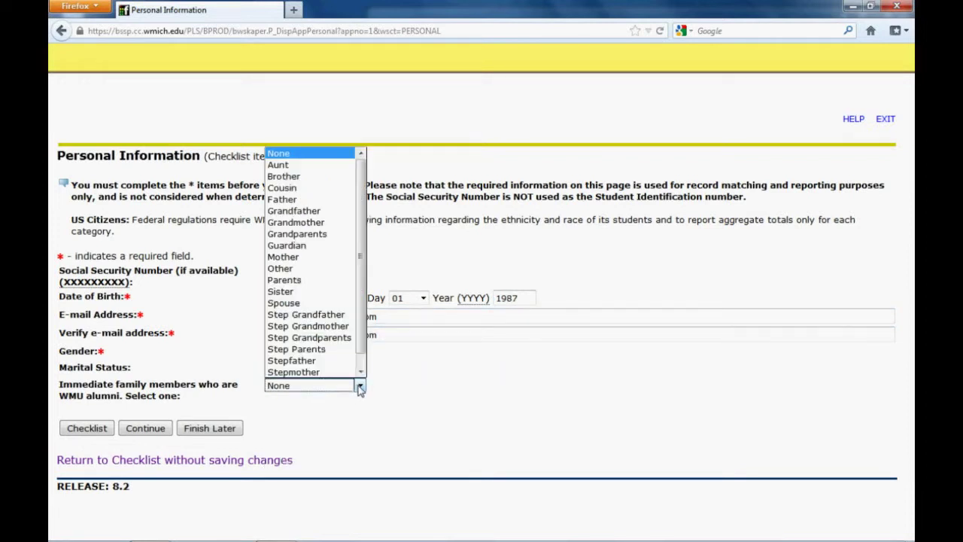
pyautogui.click(290, 199)
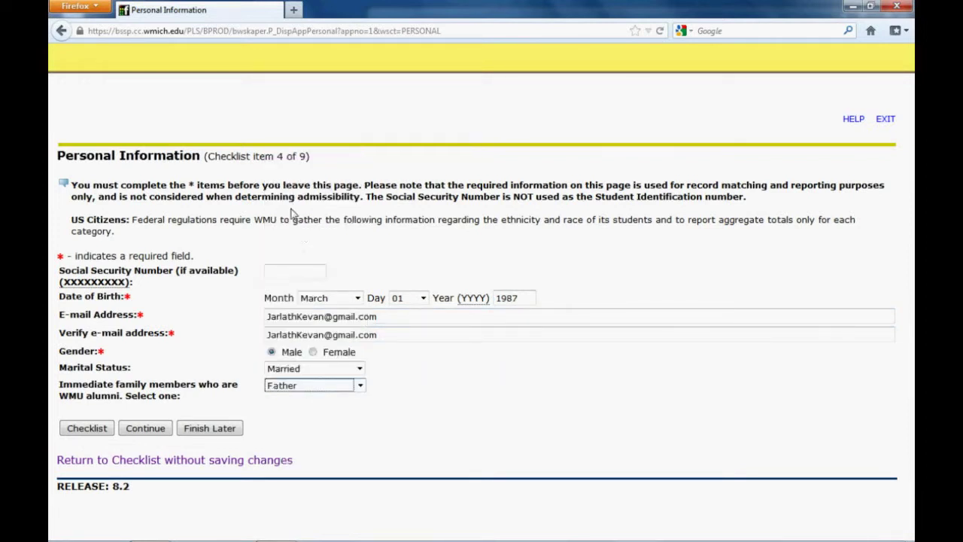
pyautogui.click(153, 433)
pyautogui.scroll(-1, 387, 268)
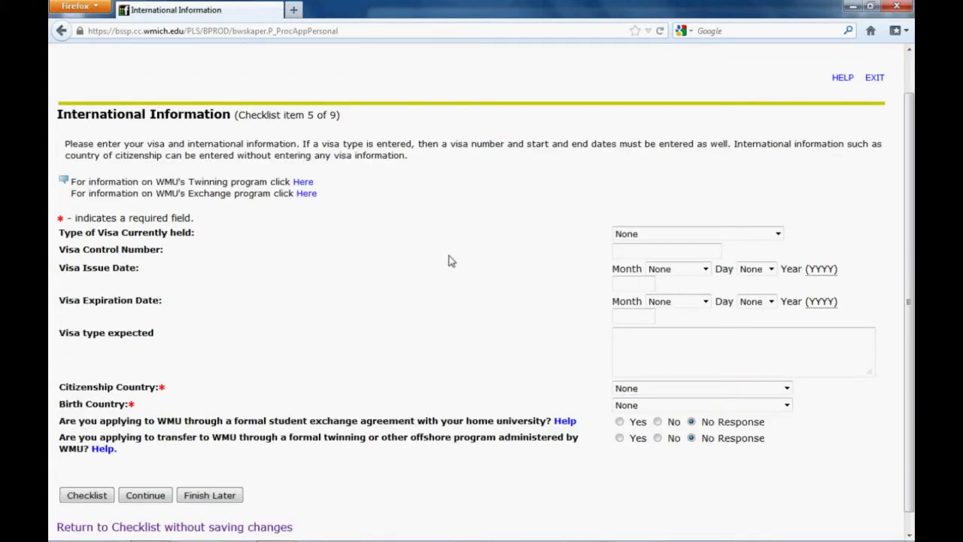
# - Record an F1 - Student visa with the pasted control number, issued January 03 2012
pyautogui.click(629, 235)
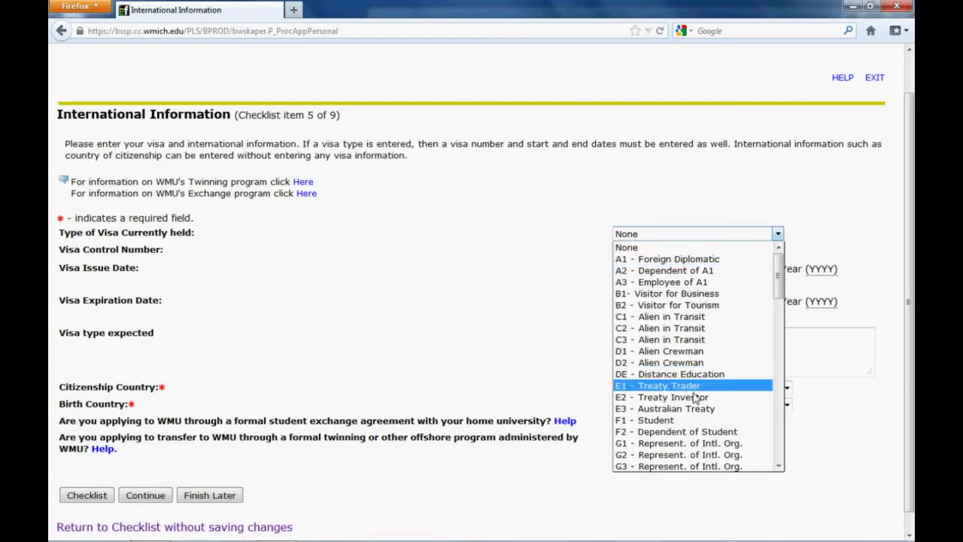
pyautogui.click(692, 420)
pyautogui.click(647, 250)
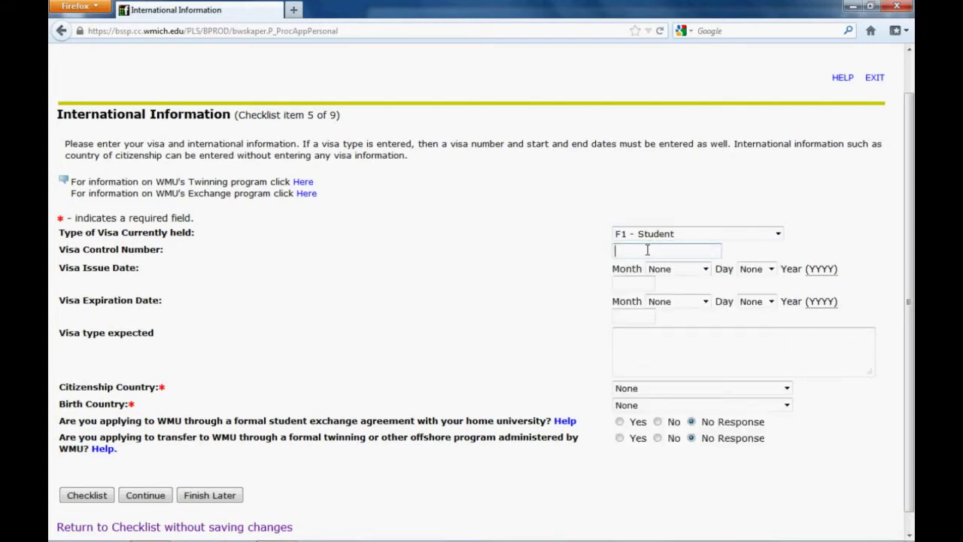
pyautogui.hotkey('ctrl', 'v')
pyautogui.click(695, 269)
pyautogui.click(666, 294)
pyautogui.click(758, 268)
pyautogui.click(748, 316)
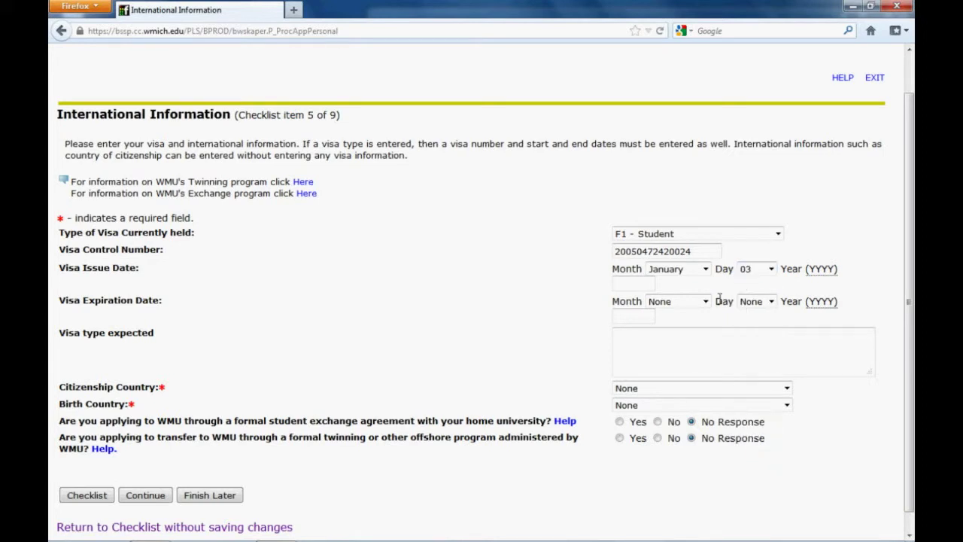
pyautogui.click(638, 283)
pyautogui.write('2012')
# - Set IRELAND as the citizenship and birth country, then save the international information
pyautogui.click(666, 390)
pyautogui.write('ire')
pyautogui.press('Return')
pyautogui.press('Tab')
pyautogui.click(662, 405)
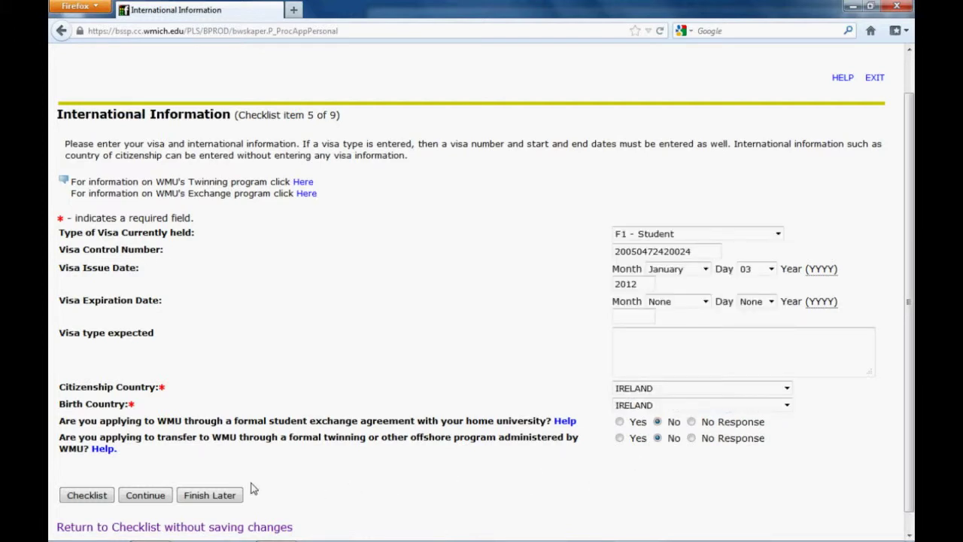
pyautogui.click(154, 495)
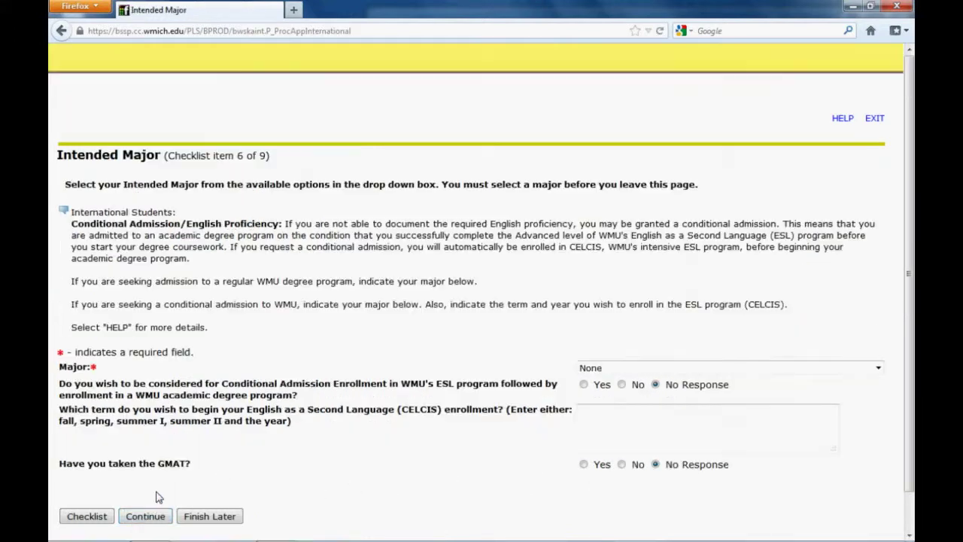
# - Select Business Administration - MBA as the intended major
pyautogui.click(877, 367)
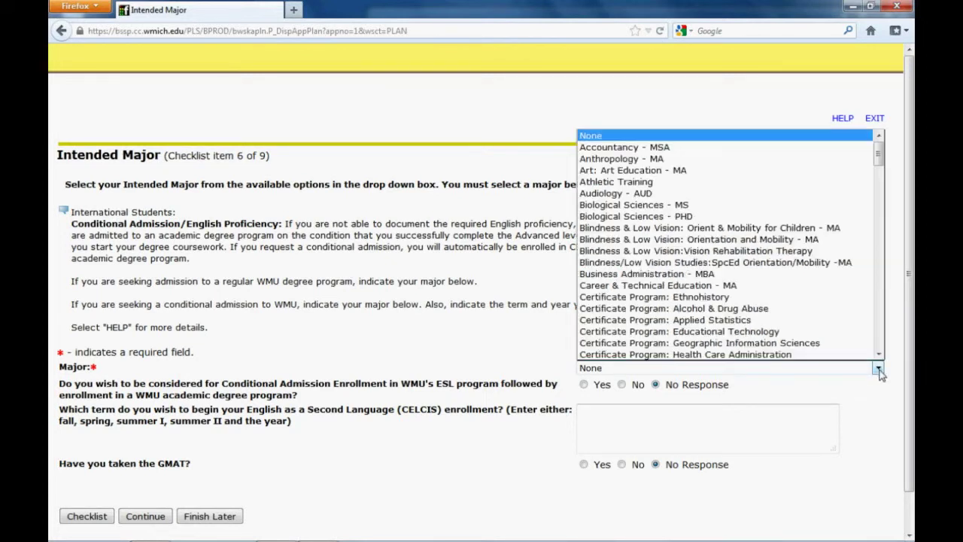
pyautogui.write('bu')
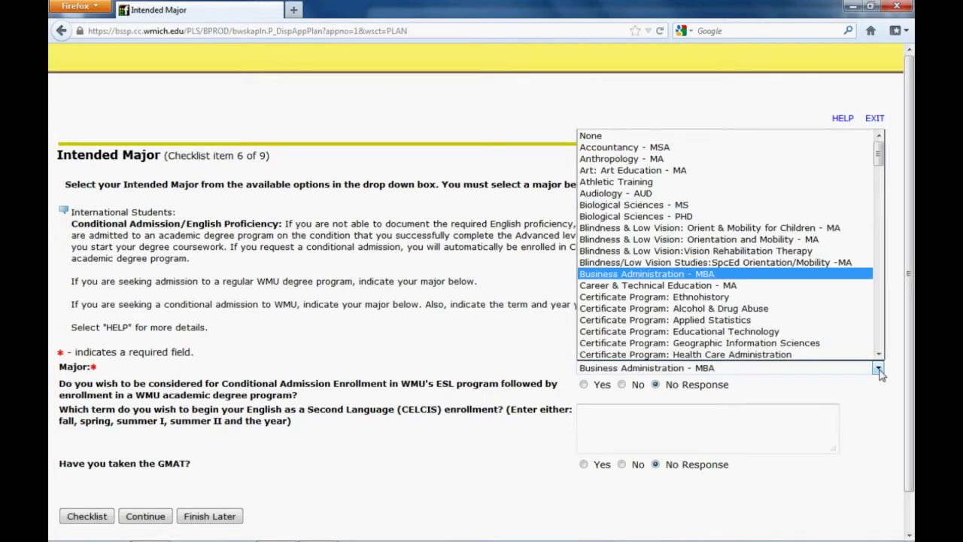
pyautogui.press('Return')
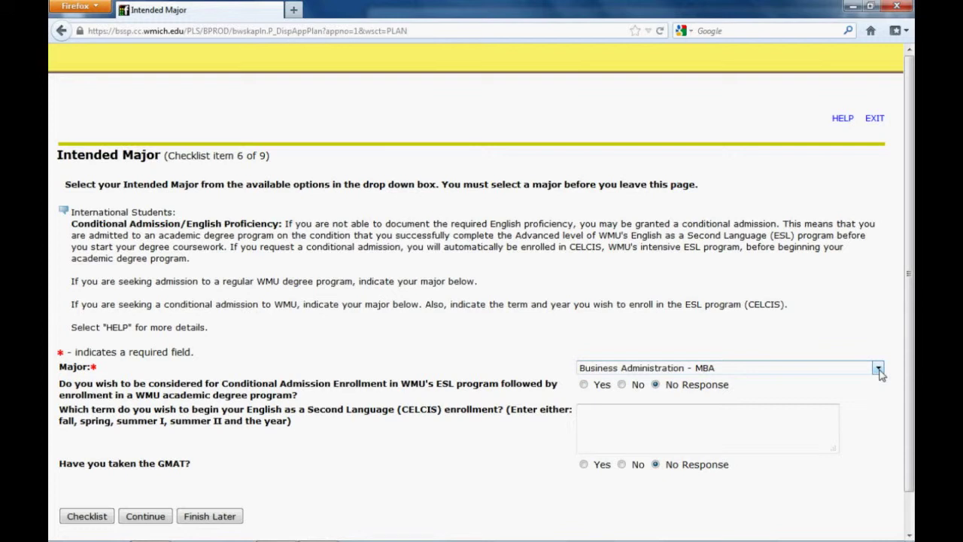
# - Request conditional ESL admission with CELCIS term Fall 2012, answer No to GMAT, and continue
pyautogui.click(583, 385)
pyautogui.click(616, 425)
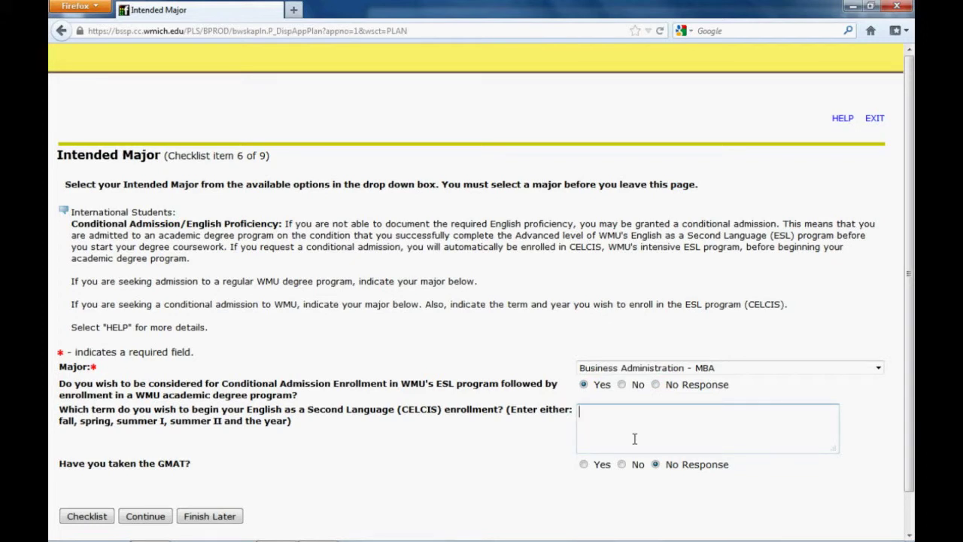
pyautogui.write('Fall 2012')
pyautogui.click(622, 464)
pyautogui.click(146, 517)
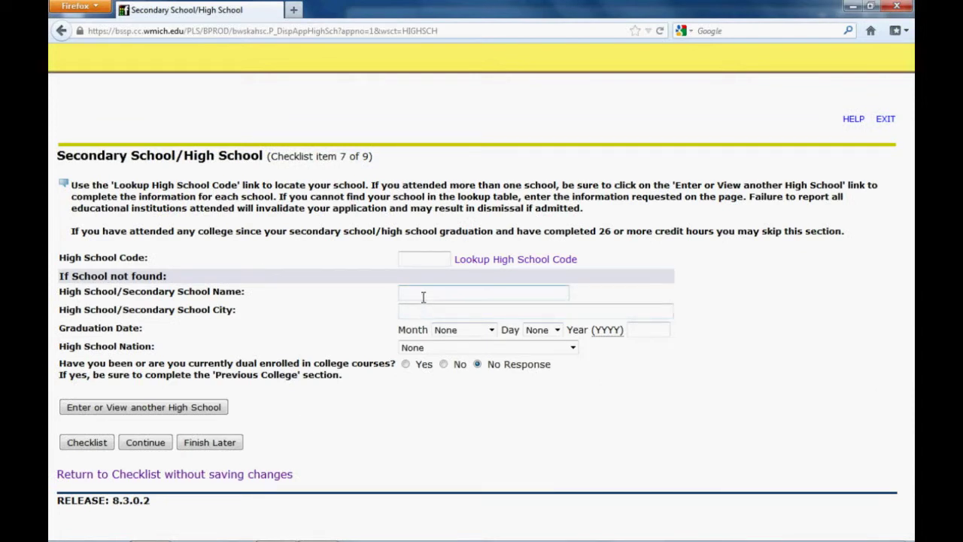
# - Enter high school name 'Wexford Cbs' and city 'Wexford, Co. Wexford'
pyautogui.click(423, 295)
pyautogui.write('Wexford Cbs')
pyautogui.click(416, 312)
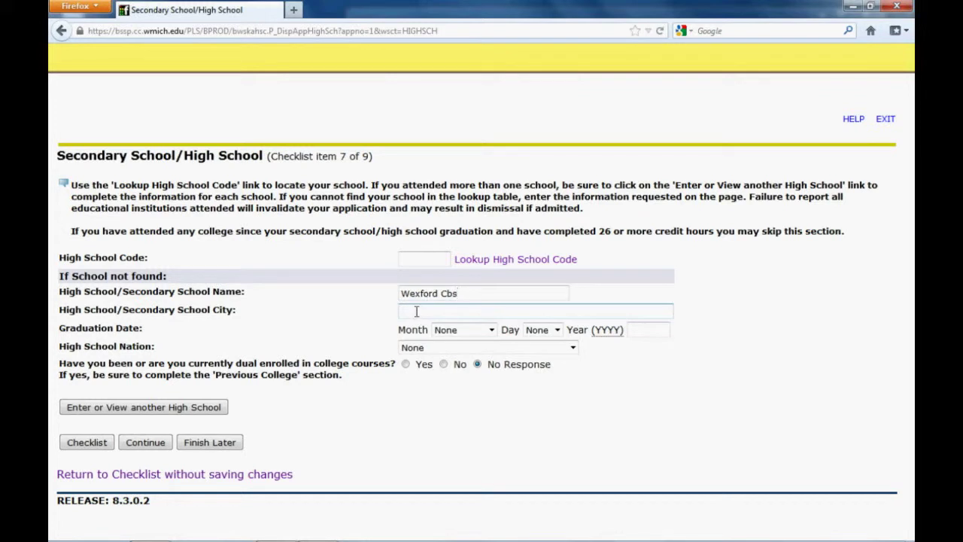
pyautogui.click(426, 309)
pyautogui.write('We')
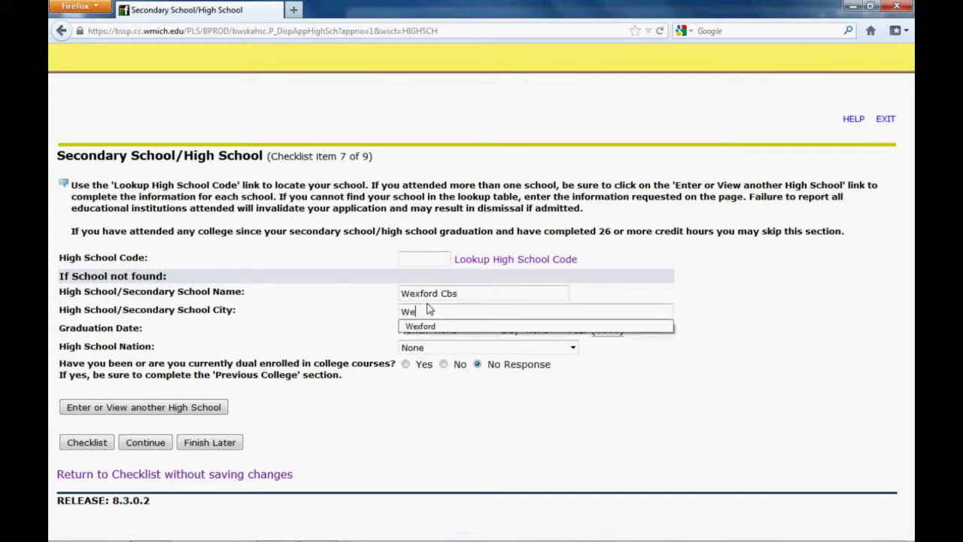
pyautogui.write('xford, ')
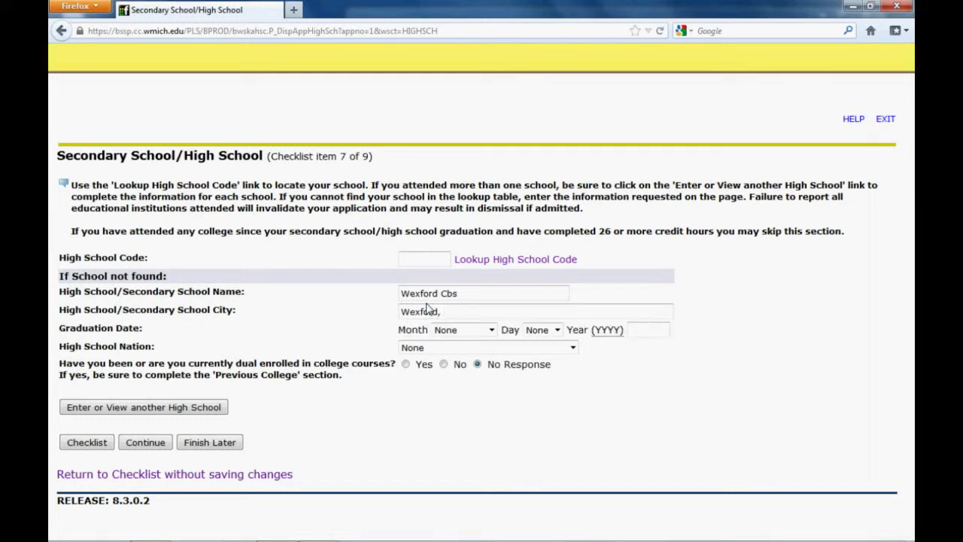
pyautogui.write('Co. Wexford')
# - Set the high school graduation date to May 07 2000
pyautogui.click(463, 330)
pyautogui.click(452, 400)
pyautogui.click(541, 330)
pyautogui.click(532, 178)
pyautogui.click(640, 332)
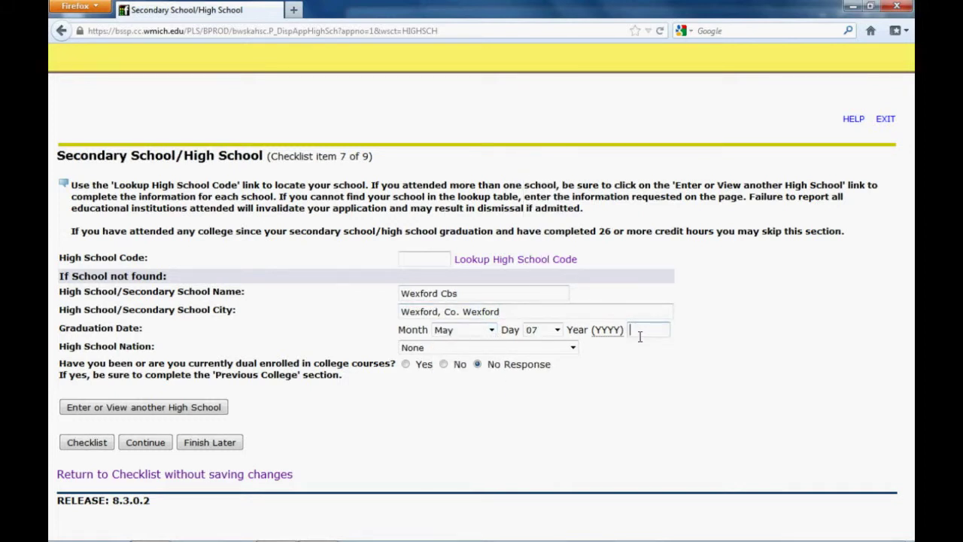
pyautogui.write('2000')
# - Choose IRELAND as the school nation, answer Yes to dual enrollment, and continue
pyautogui.click(455, 348)
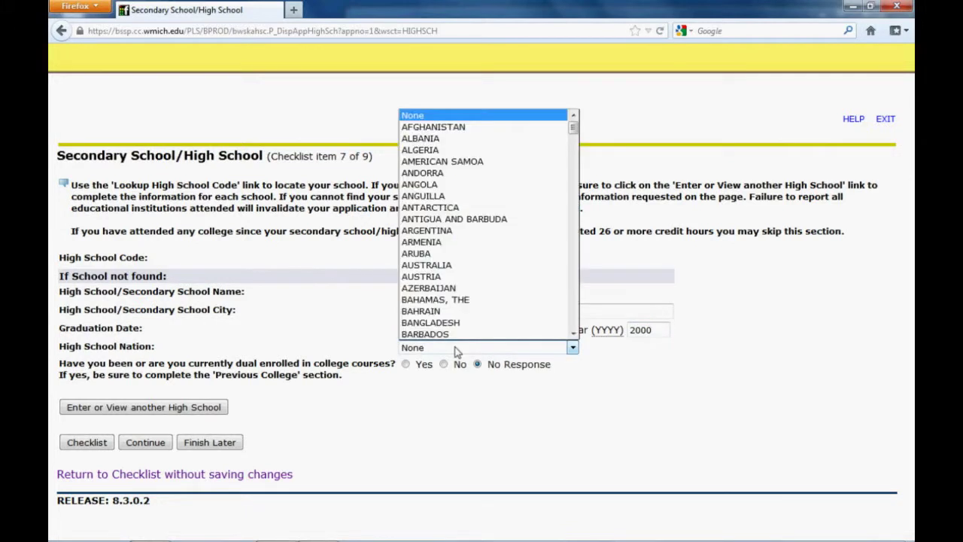
pyautogui.write('ire')
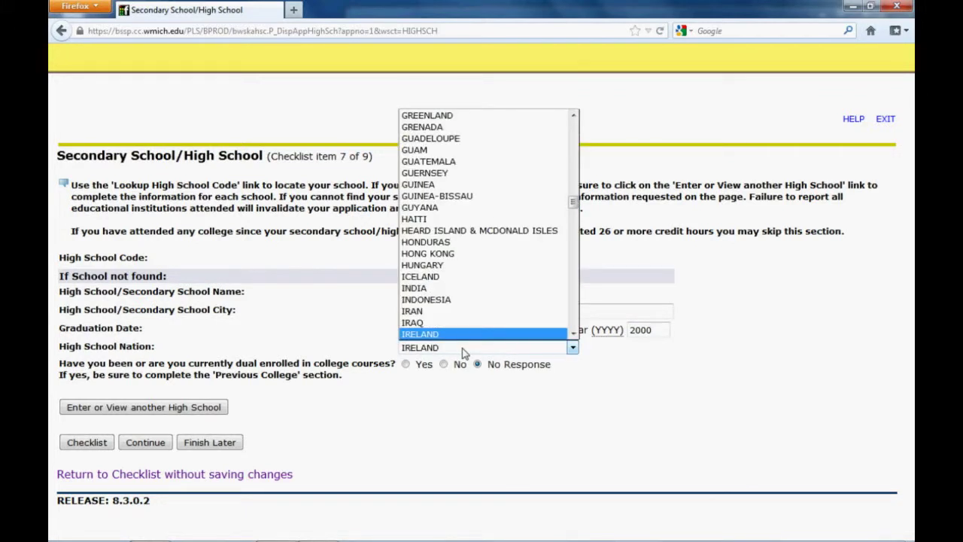
pyautogui.press('Return')
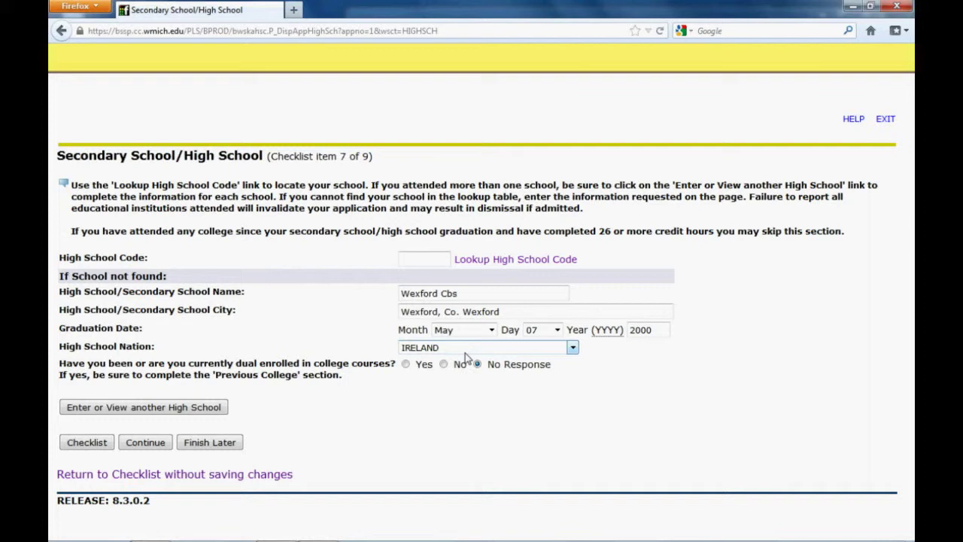
pyautogui.click(405, 363)
pyautogui.click(153, 446)
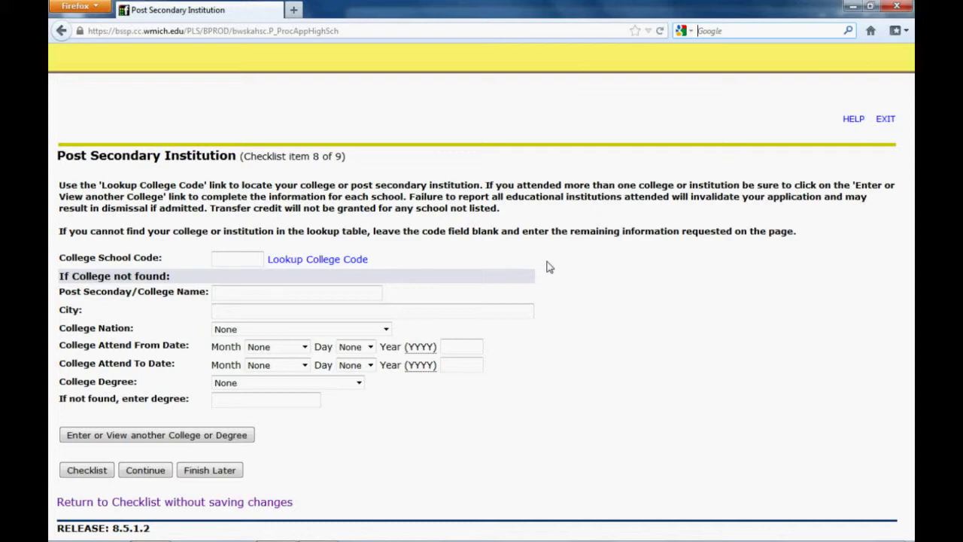
# - Enter college 'Trinity College Dublin' in Dublin, with IRELAND as the nation
pyautogui.click(237, 293)
pyautogui.write('Trinity College Dublin')
pyautogui.press('Tab')
pyautogui.write('Dublin')
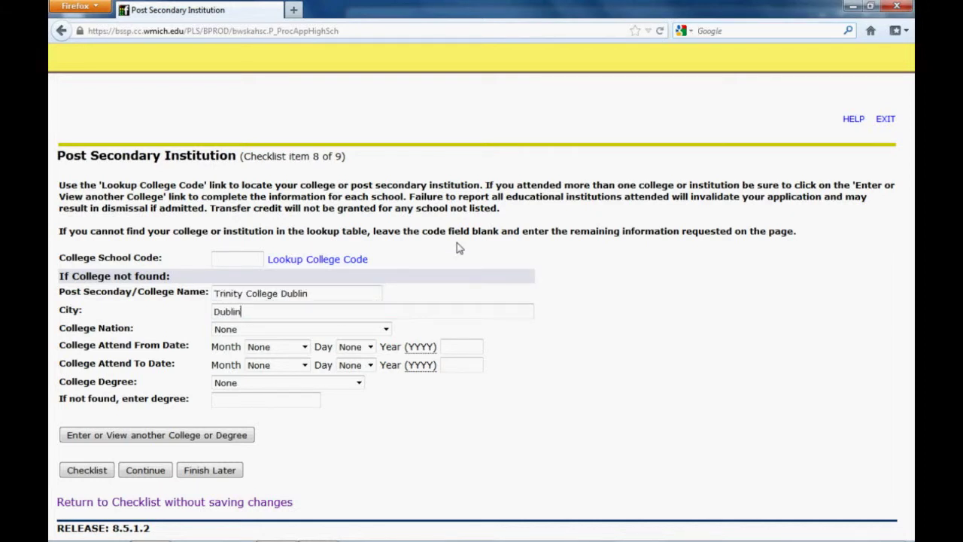
pyautogui.click(290, 331)
pyautogui.write('ire')
pyautogui.press('Return')
# - Set attendance dates from September 10 2000 to May 01 2004
pyautogui.click(303, 347)
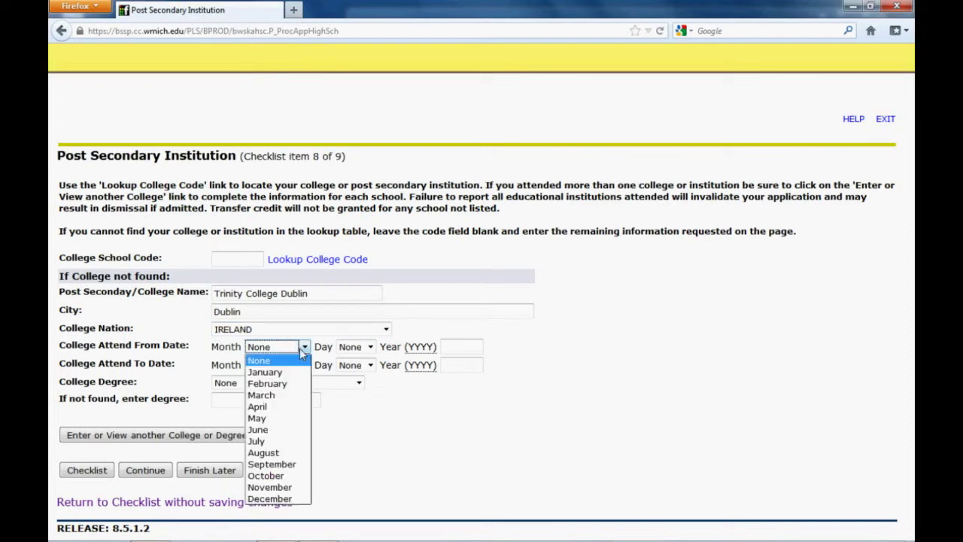
pyautogui.click(282, 466)
pyautogui.click(369, 347)
pyautogui.click(368, 241)
pyautogui.click(461, 346)
pyautogui.write('2000')
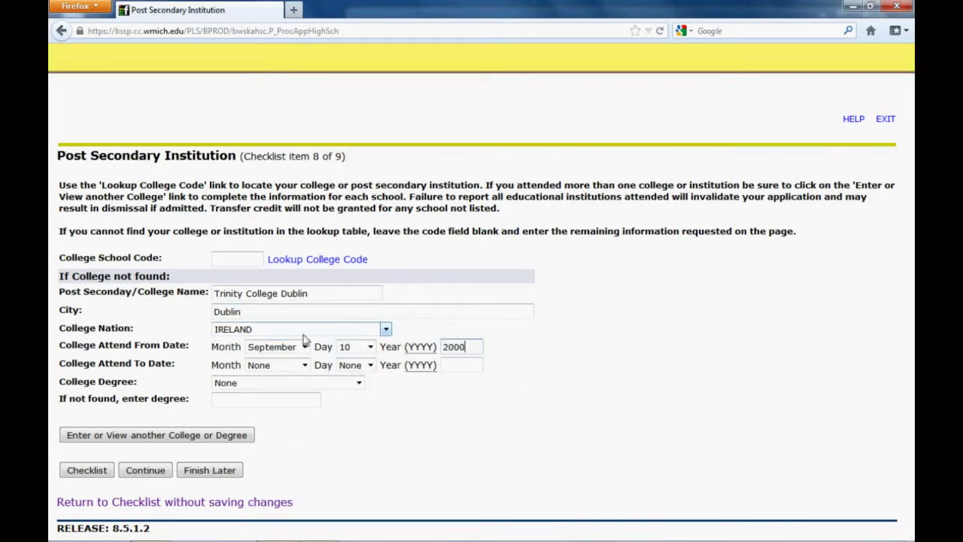
pyautogui.click(304, 365)
pyautogui.click(264, 437)
pyautogui.click(369, 364)
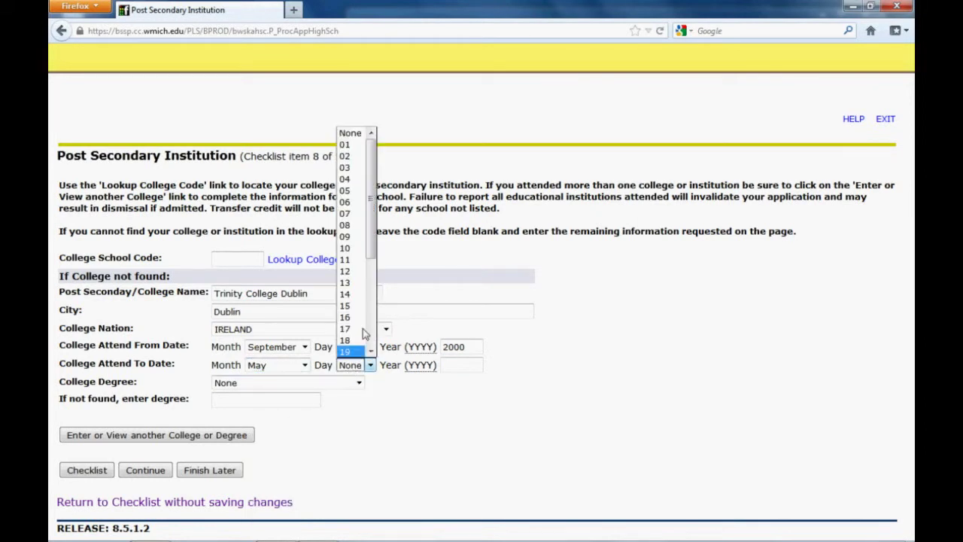
pyautogui.click(347, 140)
pyautogui.click(456, 364)
pyautogui.write('2004')
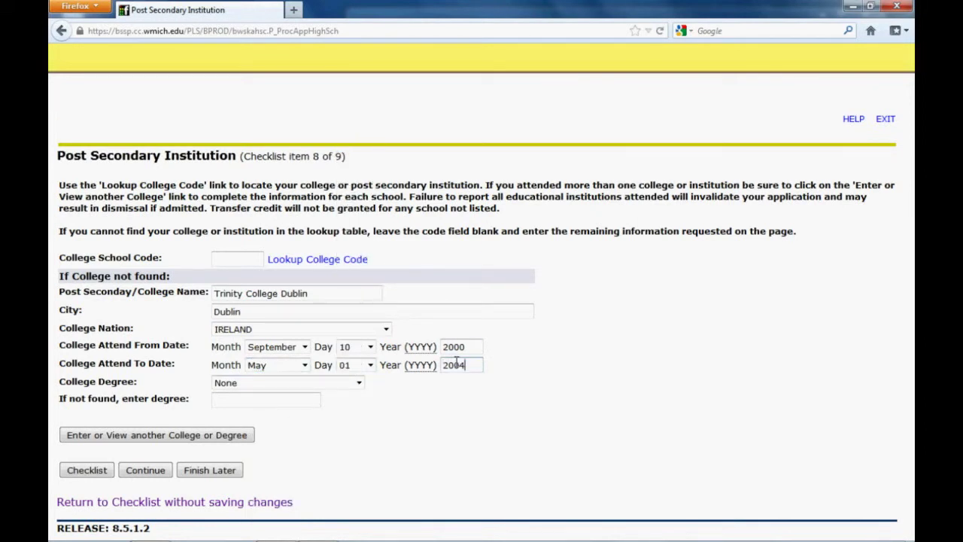
# - Choose BS in Engineering as the degree and save the college section
pyautogui.click(251, 384)
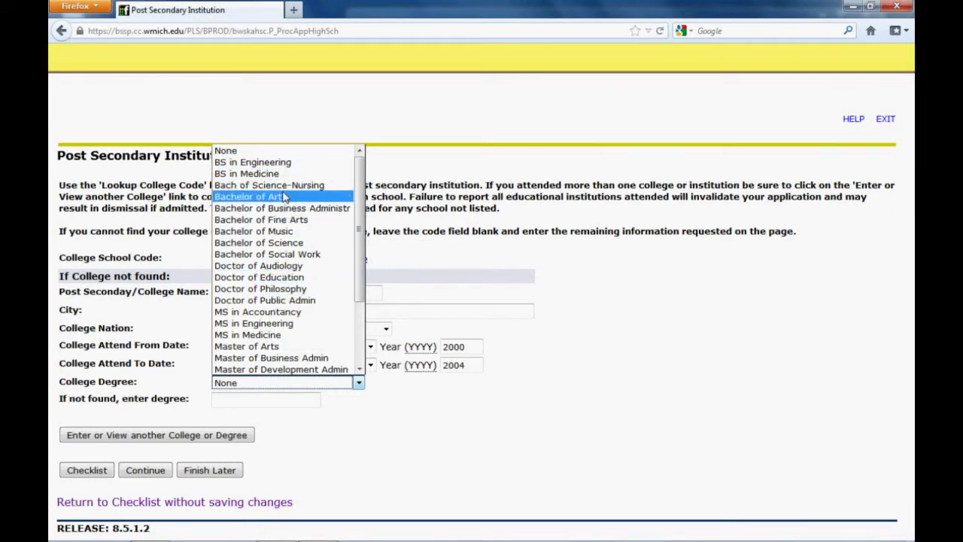
pyautogui.click(308, 162)
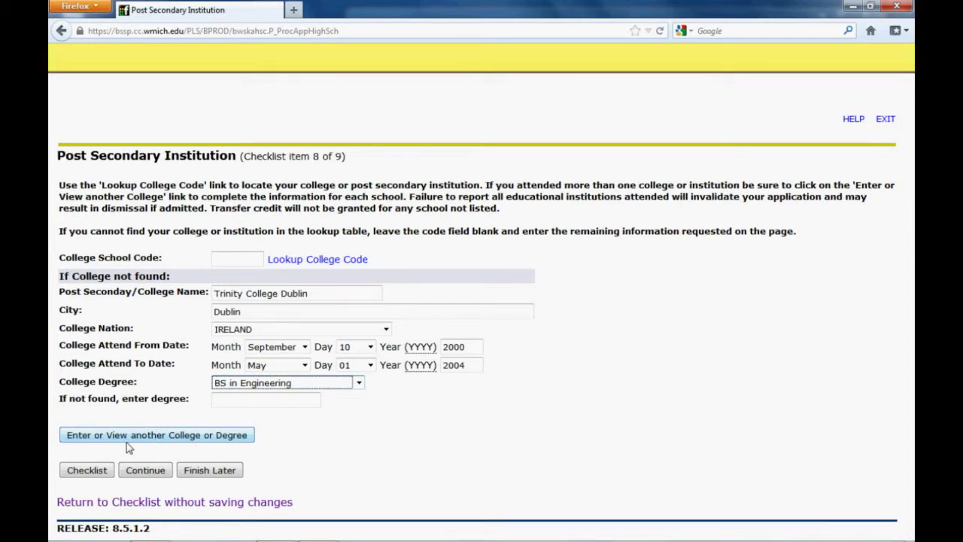
pyautogui.click(147, 472)
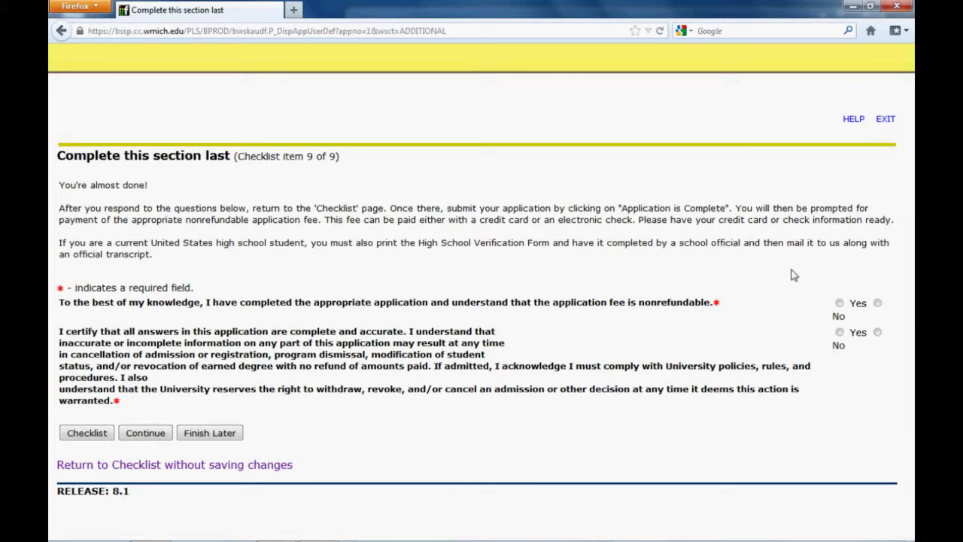
# - Answer Yes to the nonrefundable-fee and accuracy certifications, then return to the checklist
pyautogui.click(840, 303)
pyautogui.click(839, 331)
pyautogui.click(156, 434)
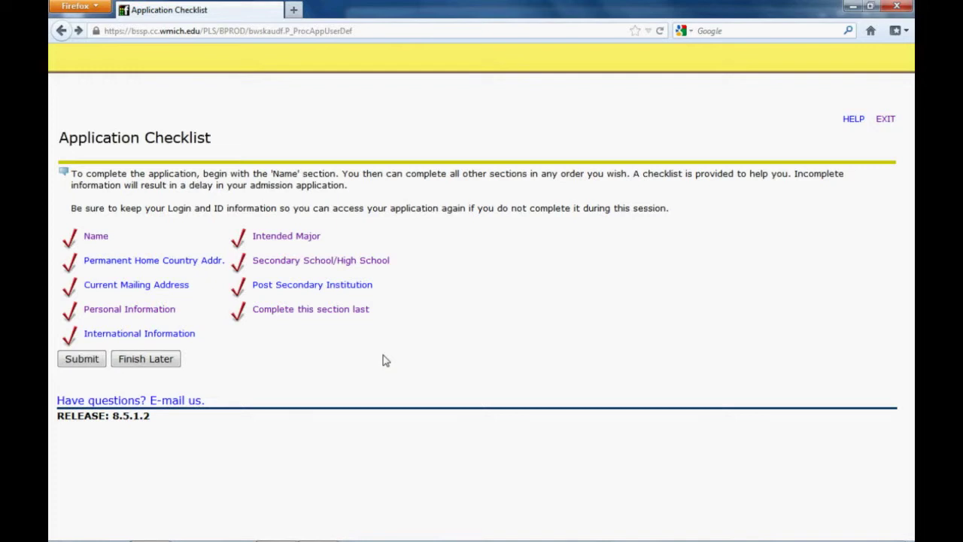
# - Submit the application, accept the Admissions Agreement, and go on to the $100.00 fee payment
pyautogui.click(85, 362)
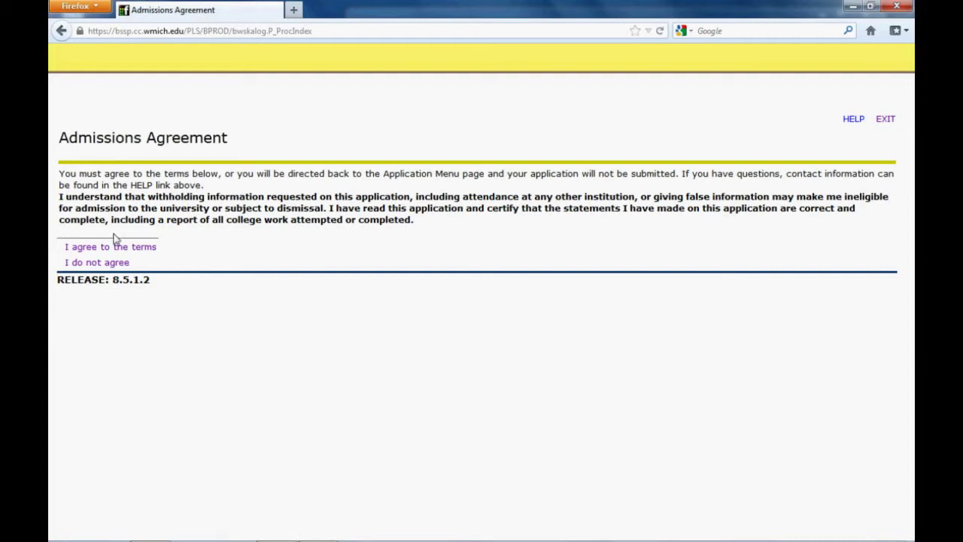
pyautogui.click(136, 254)
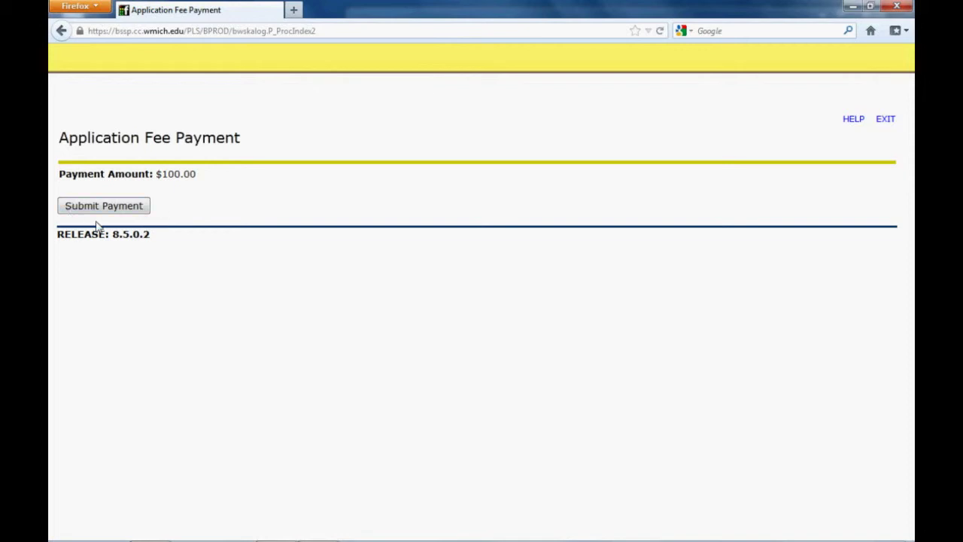
pyautogui.click(135, 210)
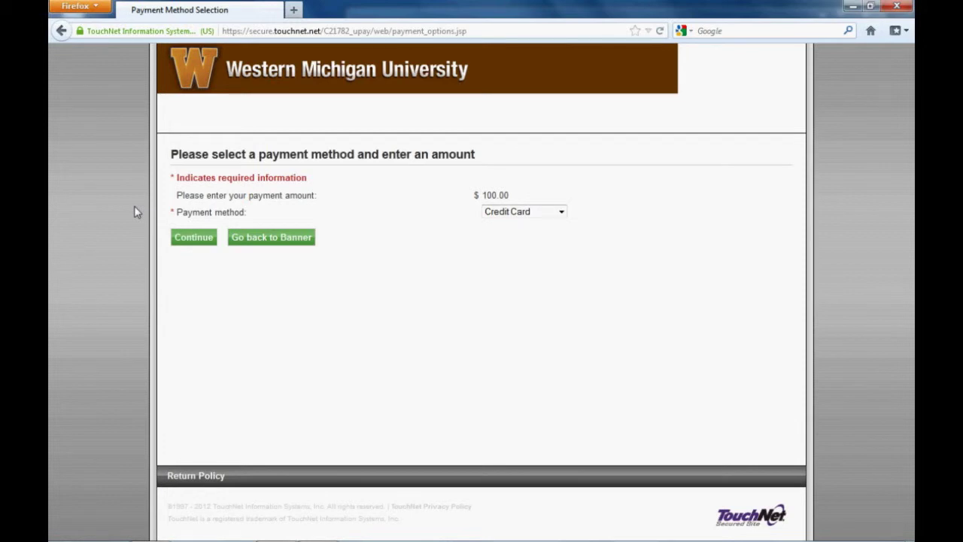
# - Choose Credit Card as the payment method for the $100.00 fee
pyautogui.click(561, 211)
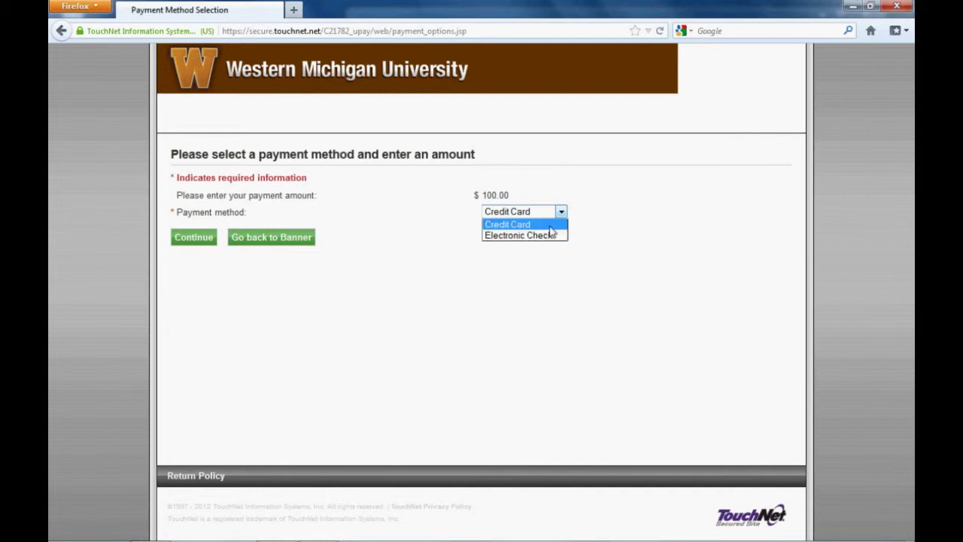
pyautogui.click(551, 229)
pyautogui.click(192, 238)
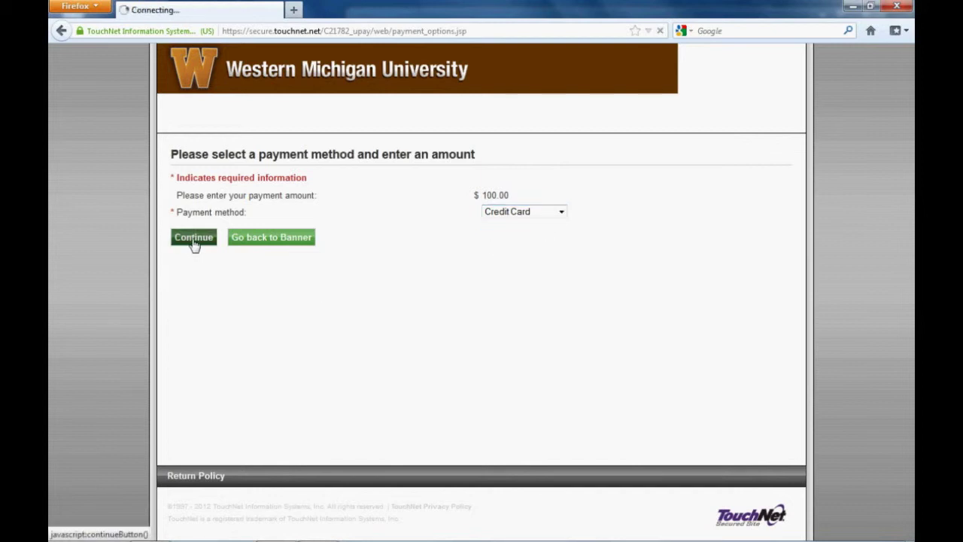
# - Select MasterCard, enter the card number, and set expiration to 06/2014
pyautogui.click(540, 233)
pyautogui.press('Tab')
pyautogui.click(496, 267)
pyautogui.click(493, 333)
pyautogui.click(542, 267)
pyautogui.click(524, 300)
# - Fill in the cardholder's name, e-mail address, and day and night phone numbers
pyautogui.click(495, 286)
pyautogui.press('Tab')
pyautogui.press('Tab')
pyautogui.press('Tab')
pyautogui.press('Down')
pyautogui.press('Return')
pyautogui.press('Tab')
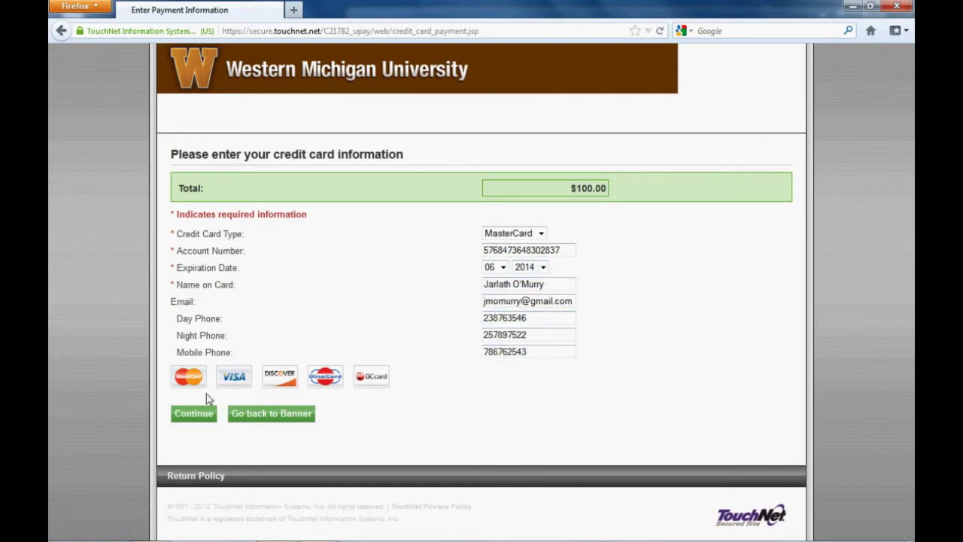